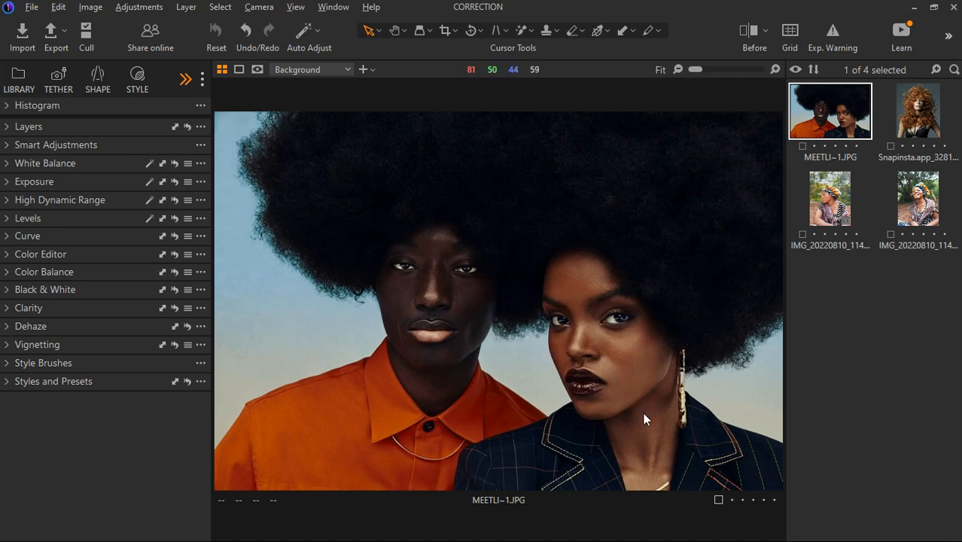
# Add a new empty adjustment layer and mask the woman's face and neck skin with the Magic Brush.
pyautogui.scroll(2, 642, 413)
pyautogui.scroll(-2, 643, 412)
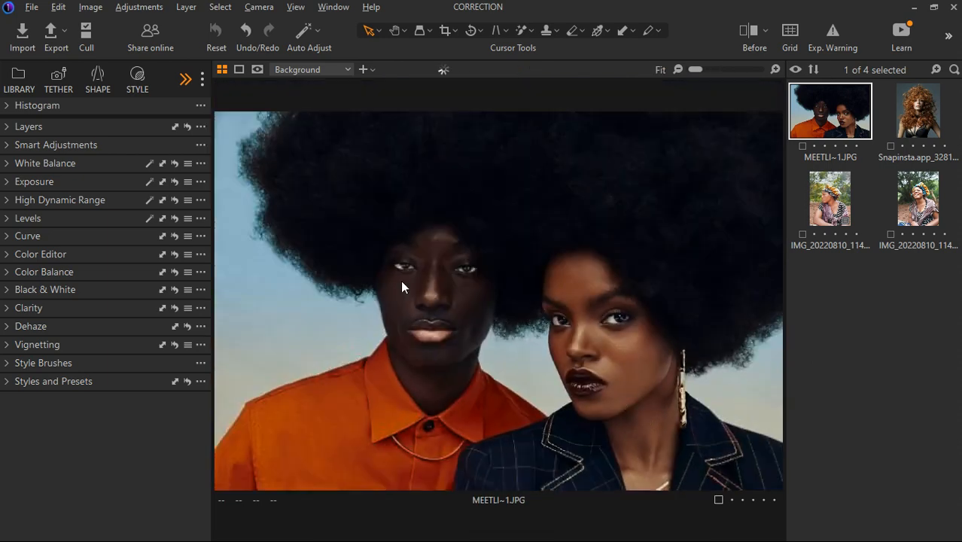
pyautogui.click(7, 127)
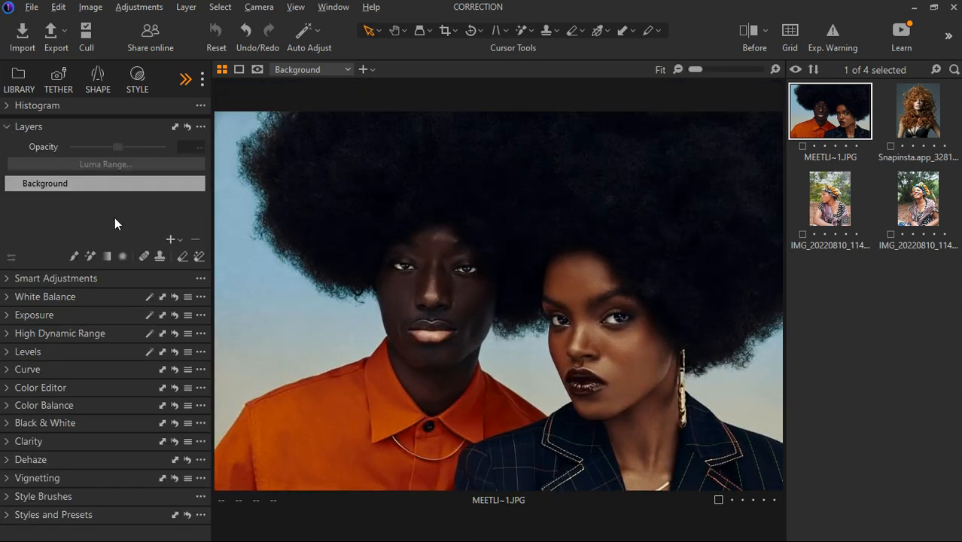
pyautogui.click(179, 240)
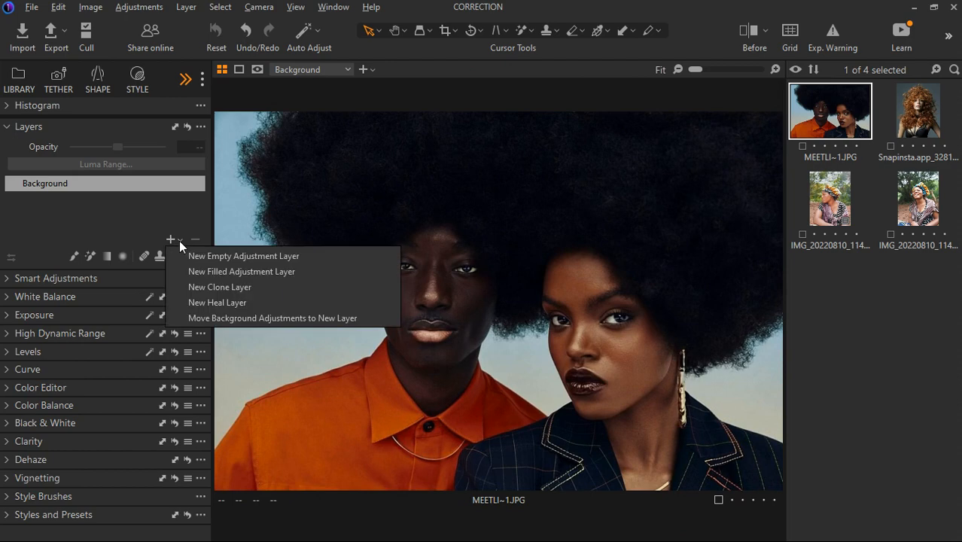
pyautogui.click(189, 255)
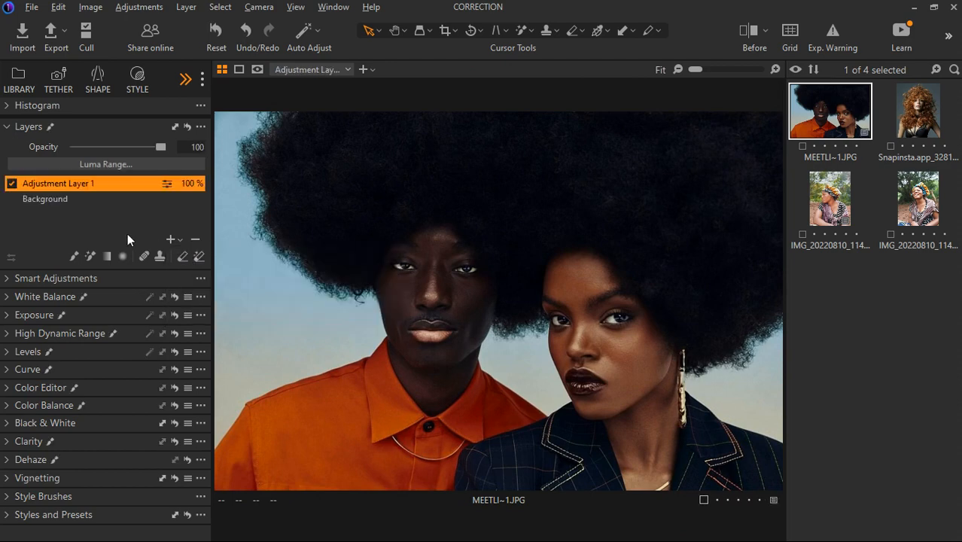
pyautogui.click(88, 254)
pyautogui.click(574, 283)
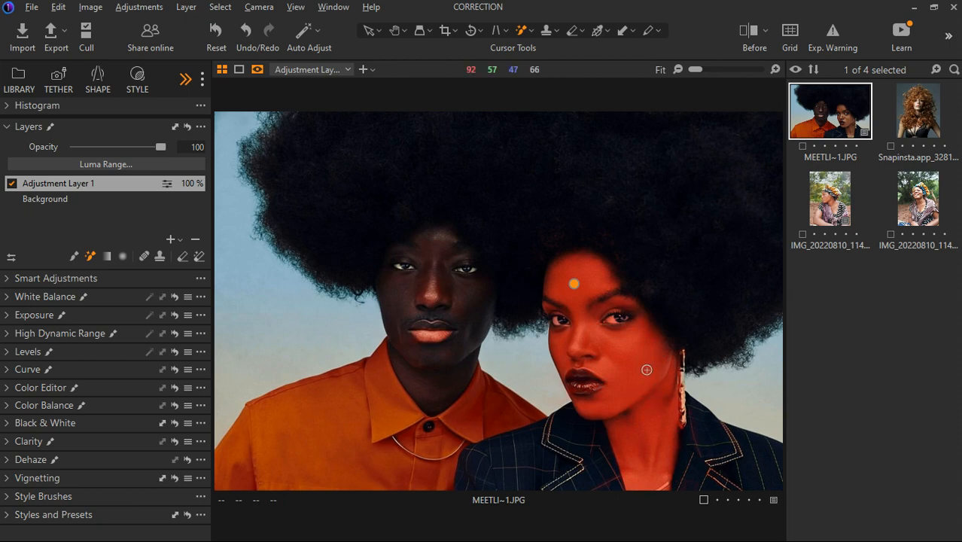
# Erase the mask from the woman's eyes and lips using a much smaller eraser brush.
pyautogui.click(184, 257)
pyautogui.press('m')
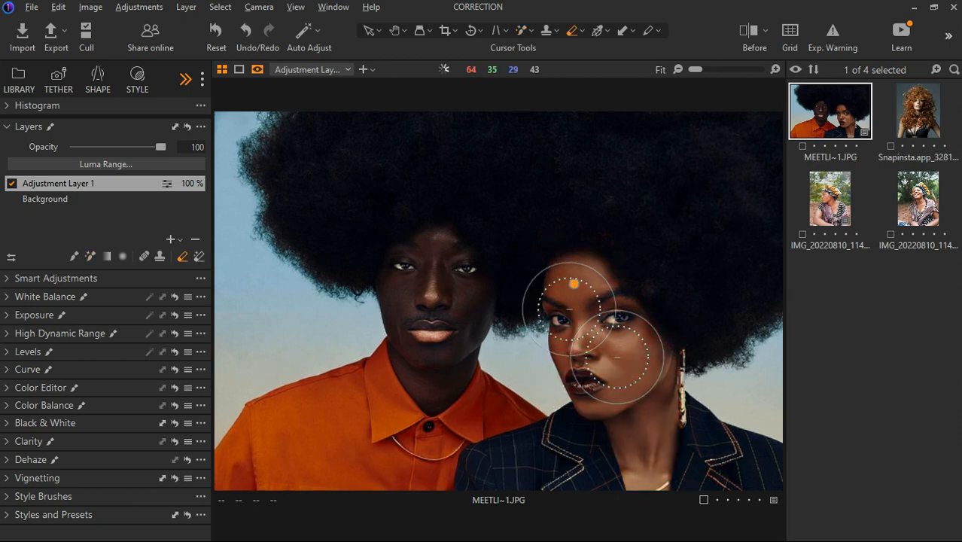
pyautogui.press('m')
pyautogui.press('[')
pyautogui.press('[')
pyautogui.press('[')
pyautogui.press('[')
pyautogui.press('[')
pyautogui.press('[')
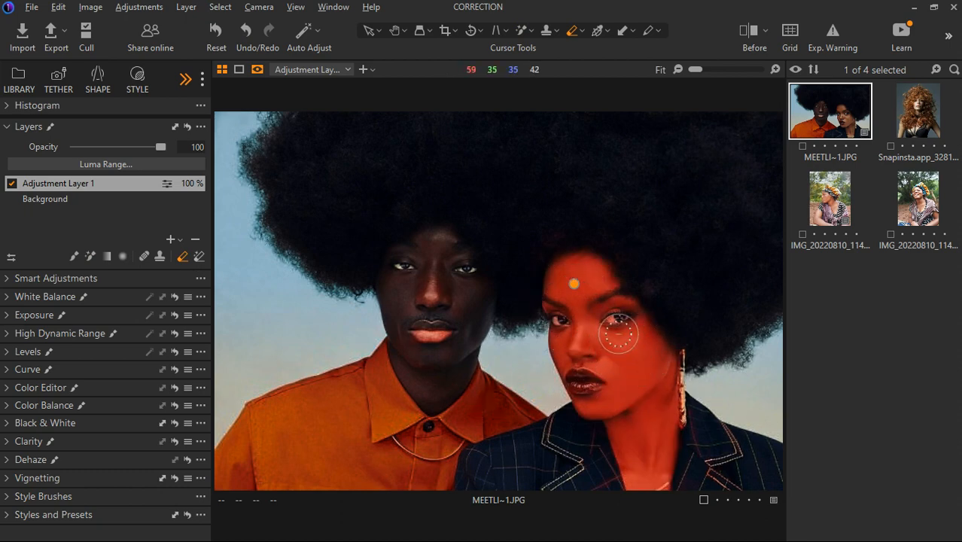
pyautogui.press('[')
pyautogui.press('[')
pyautogui.press('[')
pyautogui.press('[')
pyautogui.press('[')
pyautogui.press('[')
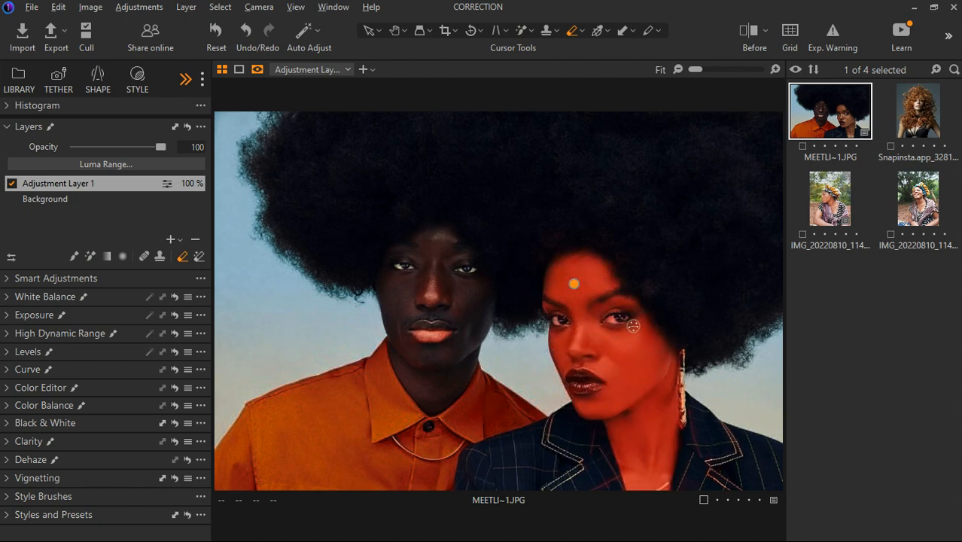
pyautogui.moveTo(633, 326); pyautogui.dragTo(561, 324)
pyautogui.moveTo(586, 398)
pyautogui.mouseDown()
pyautogui.moveTo(588, 384)
pyautogui.moveTo(606, 389)
pyautogui.moveTo(585, 392)
pyautogui.moveTo(598, 393)
pyautogui.mouseUp()
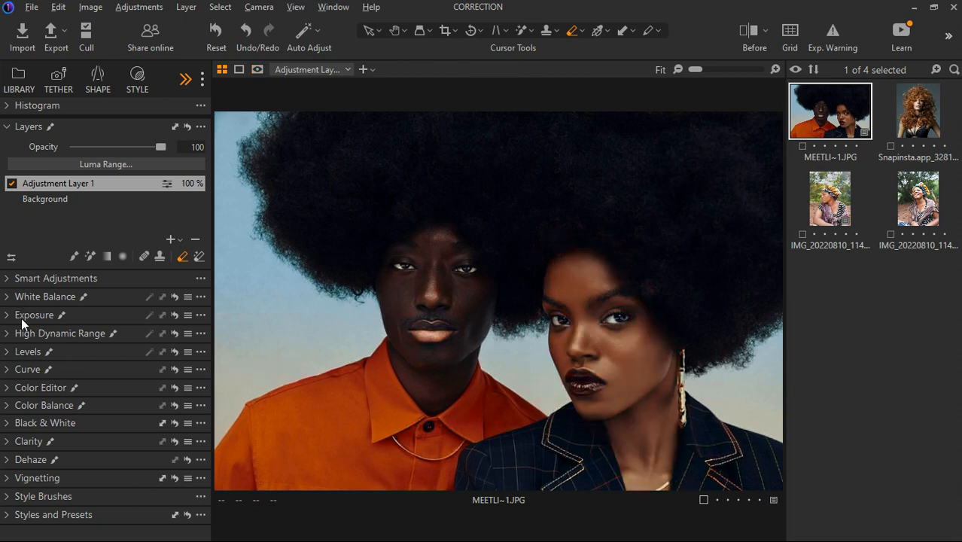
# Sample the man's cheek as the reference color for the Color Editor's Skin Tone adjustment.
pyautogui.click(7, 386)
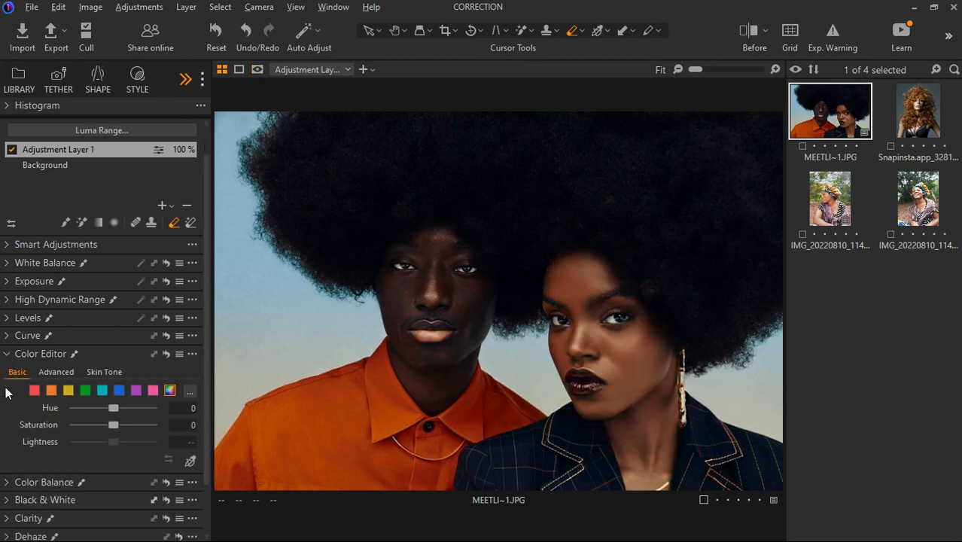
pyautogui.click(104, 371)
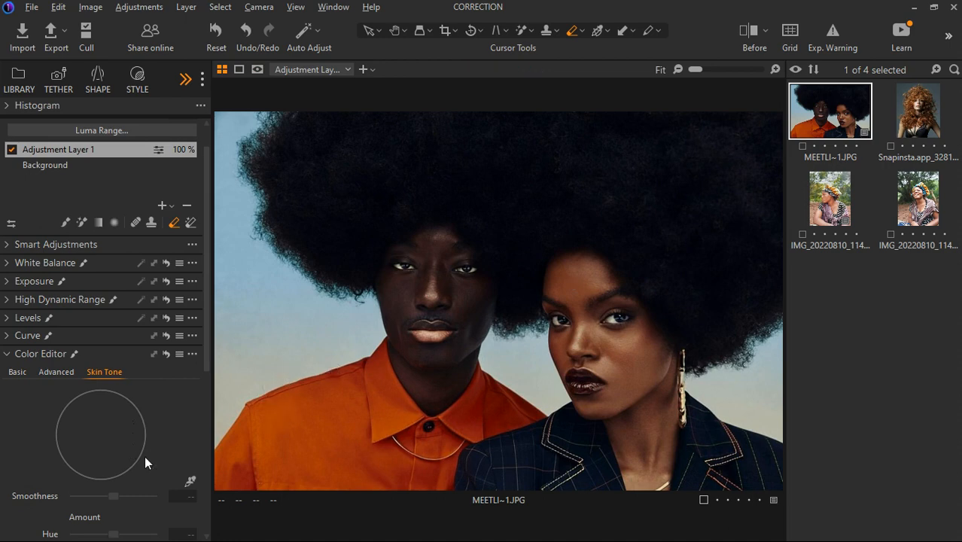
pyautogui.click(188, 482)
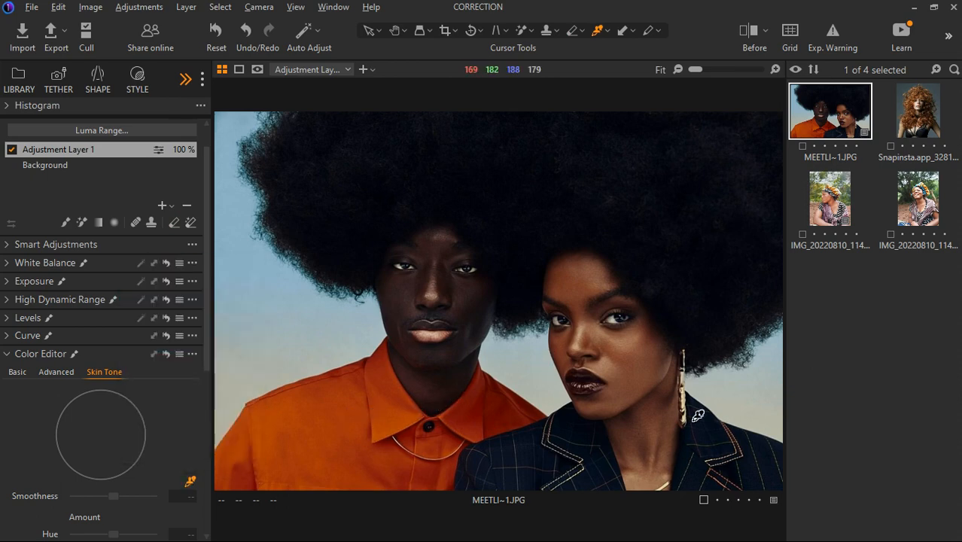
pyautogui.scroll(-5, 154, 391)
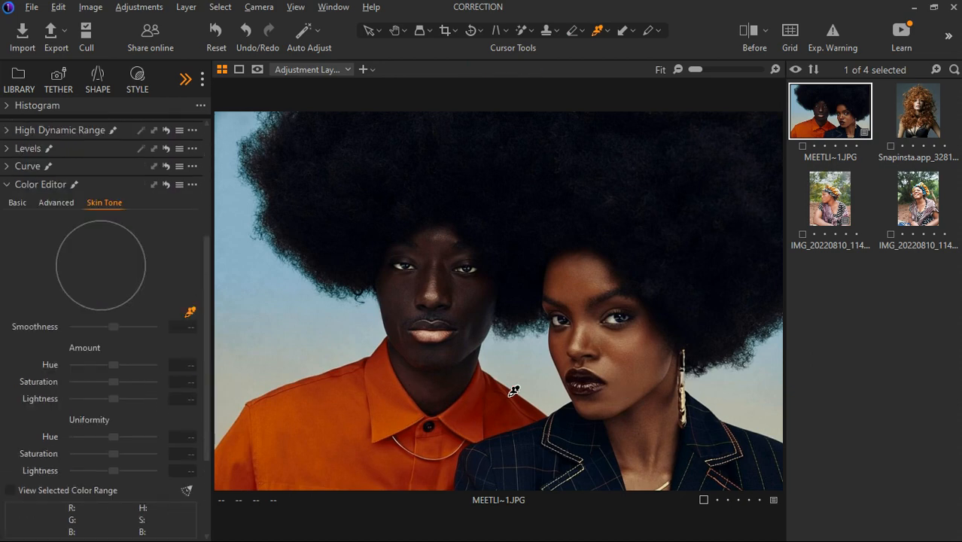
pyautogui.click(412, 305)
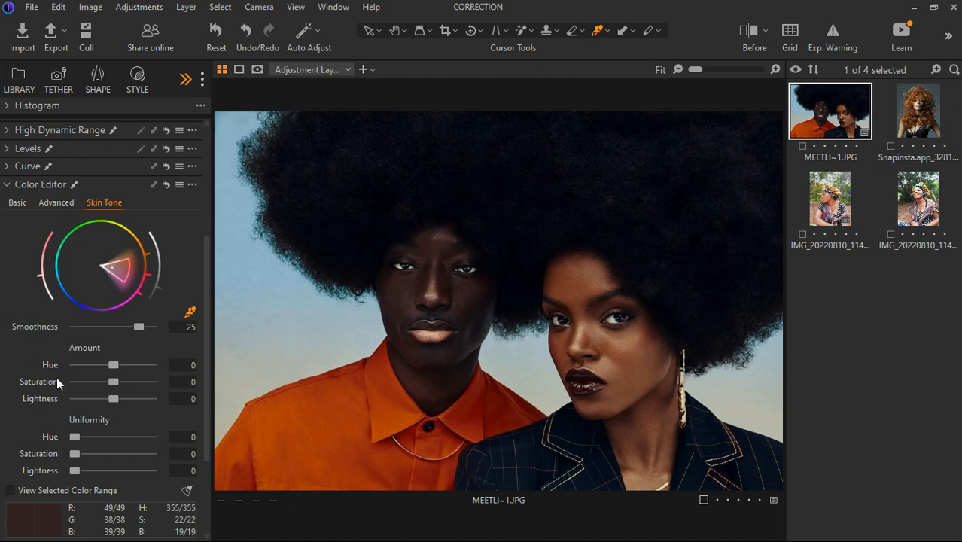
# Set the skin tone Uniformity to Hue 95 and Saturation 100, resampling the man's cheek in between.
pyautogui.scroll(-2, 80, 407)
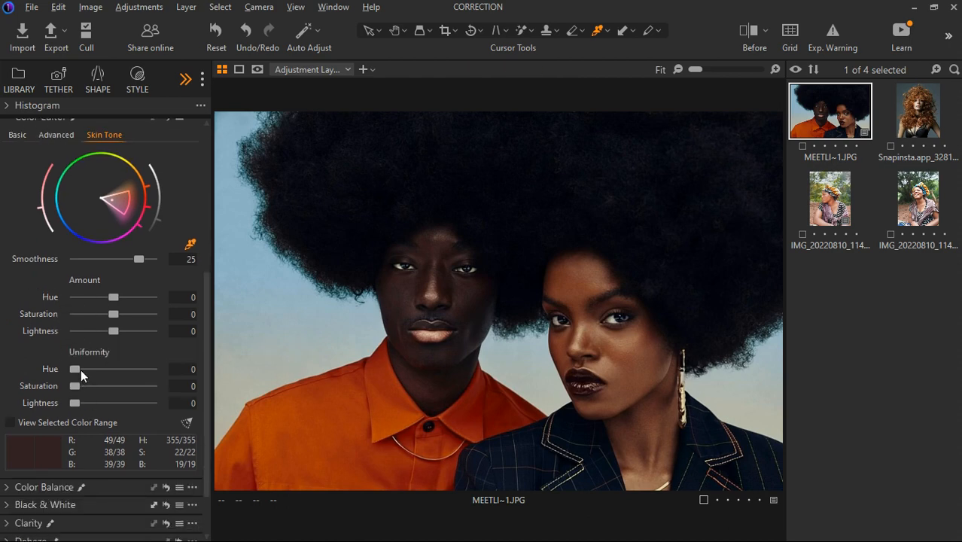
pyautogui.moveTo(76, 369); pyautogui.dragTo(150, 370)
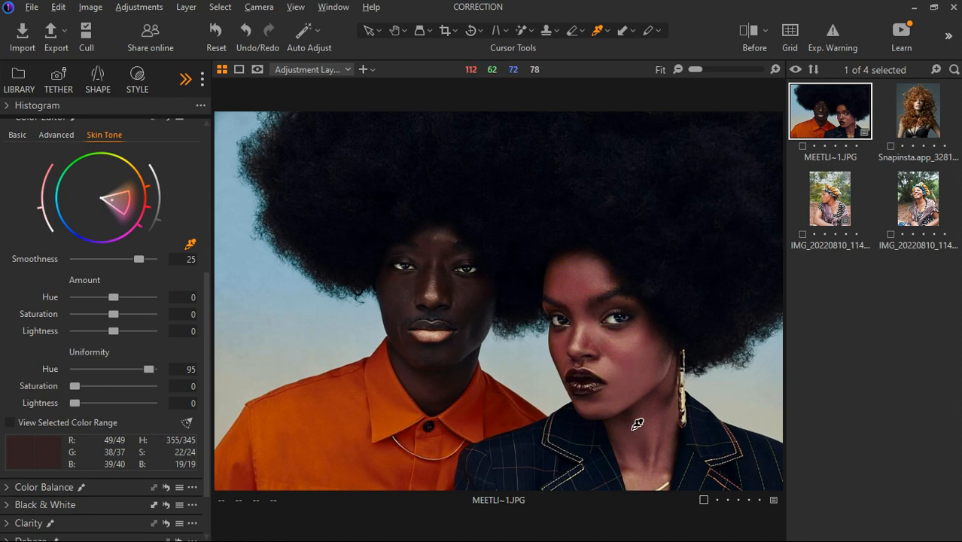
pyautogui.click(415, 310)
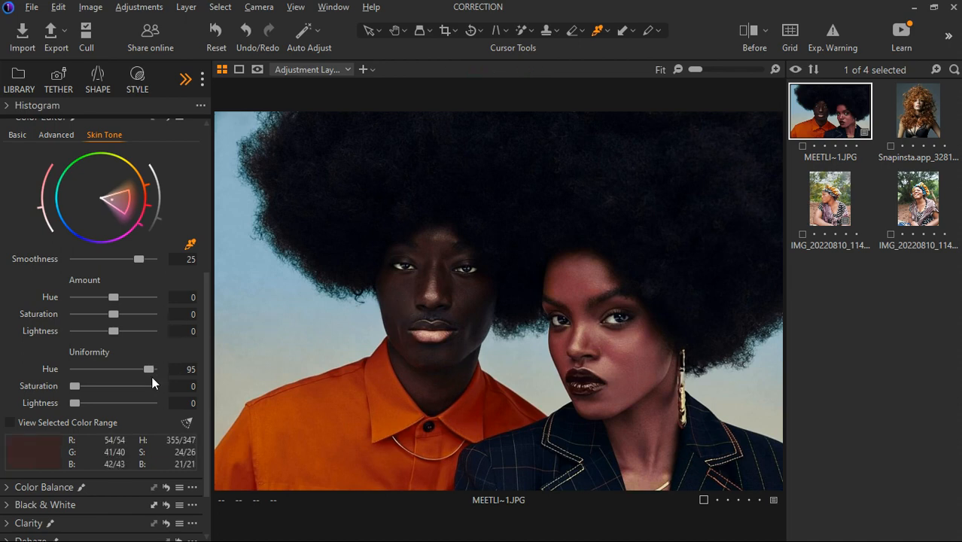
pyautogui.moveTo(77, 385); pyautogui.dragTo(101, 387)
pyautogui.moveTo(127, 387); pyautogui.dragTo(160, 389)
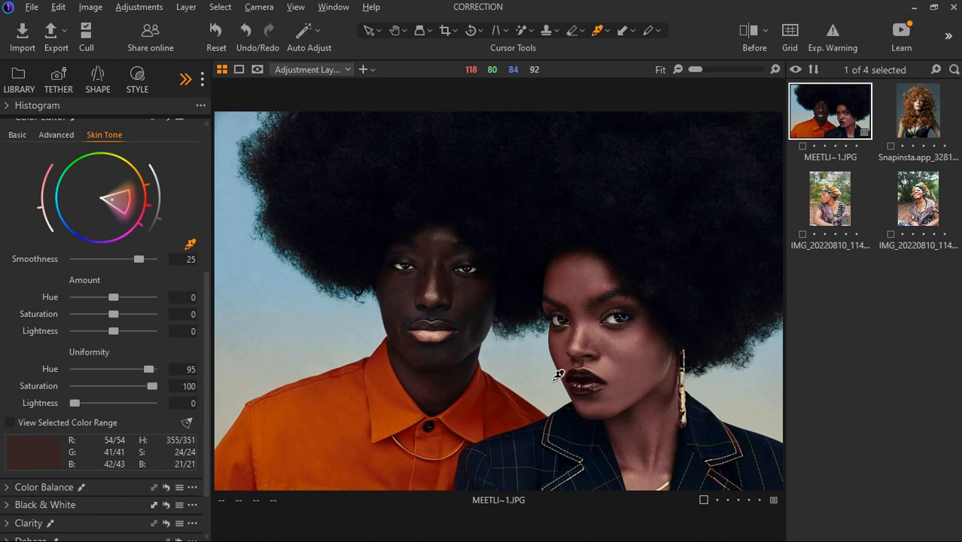
# Fine-tune the skin tone Uniformity to Hue 86, Saturation 87 and Lightness 93.
pyautogui.moveTo(76, 403); pyautogui.dragTo(160, 405)
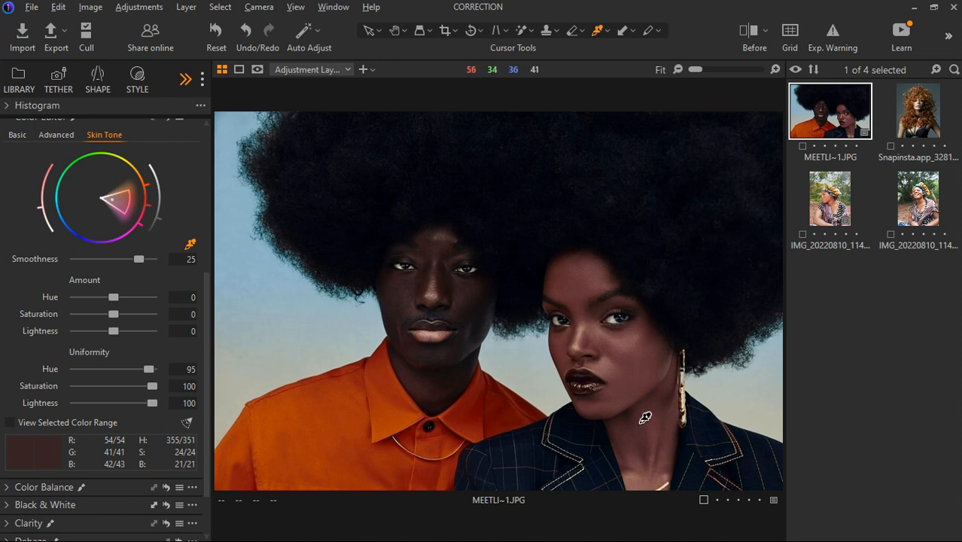
pyautogui.moveTo(152, 400); pyautogui.dragTo(112, 393)
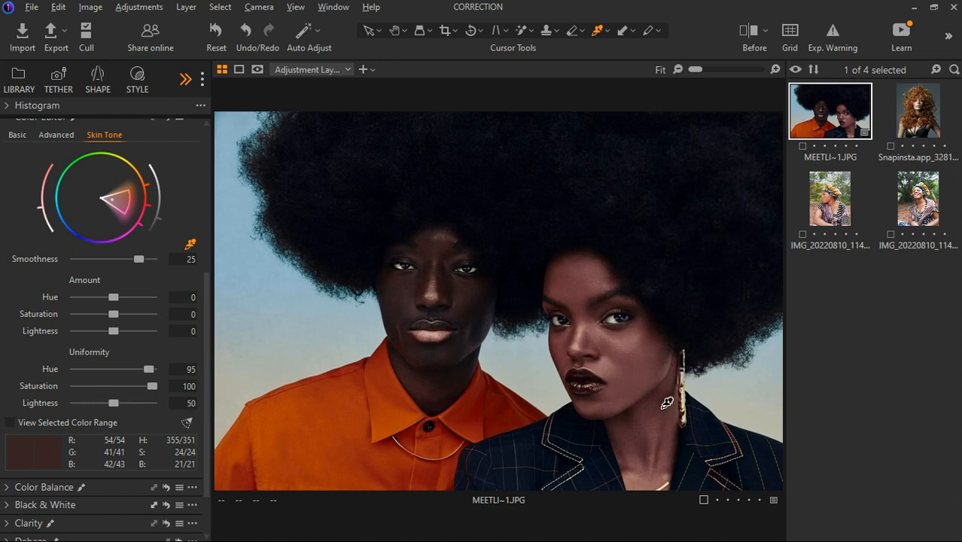
pyautogui.moveTo(109, 403); pyautogui.dragTo(143, 406)
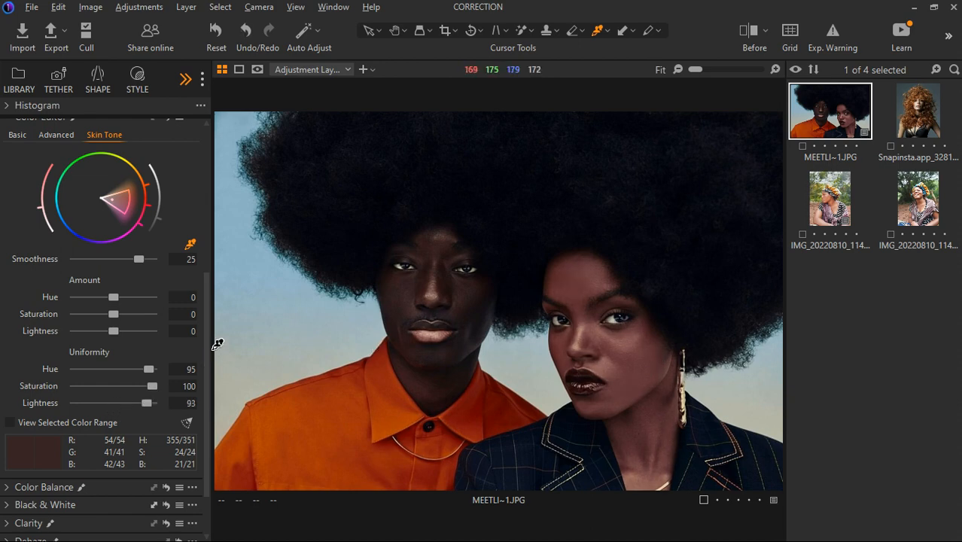
pyautogui.moveTo(148, 388); pyautogui.dragTo(140, 372)
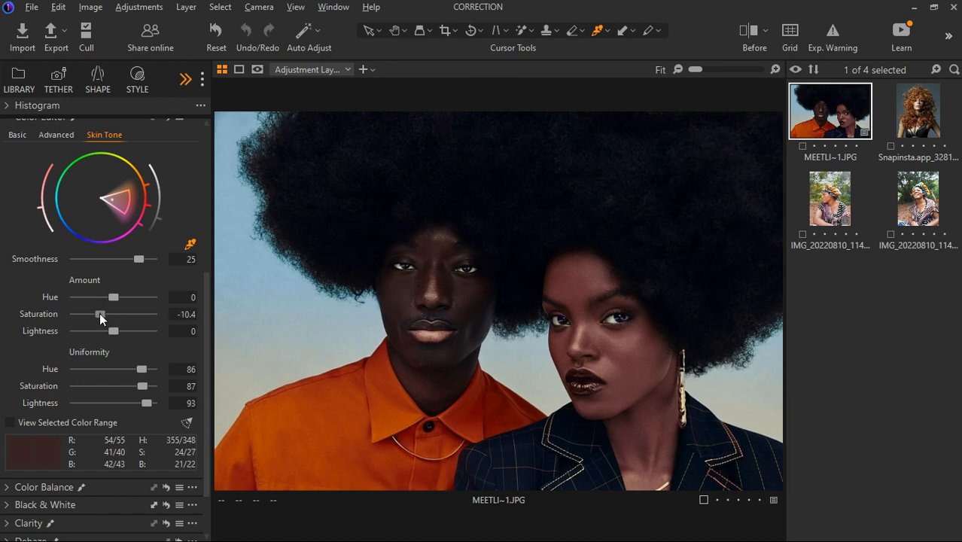
# Set the skin tone Amount to Hue 2, Saturation -12 and Lightness -10, and the Uniformity Lightness to 94.
pyautogui.moveTo(100, 313); pyautogui.dragTo(92, 313)
pyautogui.moveTo(97, 315); pyautogui.dragTo(134, 300)
pyautogui.moveTo(132, 298)
pyautogui.mouseDown()
pyautogui.moveTo(70, 301)
pyautogui.moveTo(131, 304)
pyautogui.mouseUp()
pyautogui.moveTo(130, 301); pyautogui.dragTo(127, 301)
pyautogui.moveTo(90, 330); pyautogui.dragTo(69, 328)
pyautogui.moveTo(146, 403); pyautogui.dragTo(149, 406)
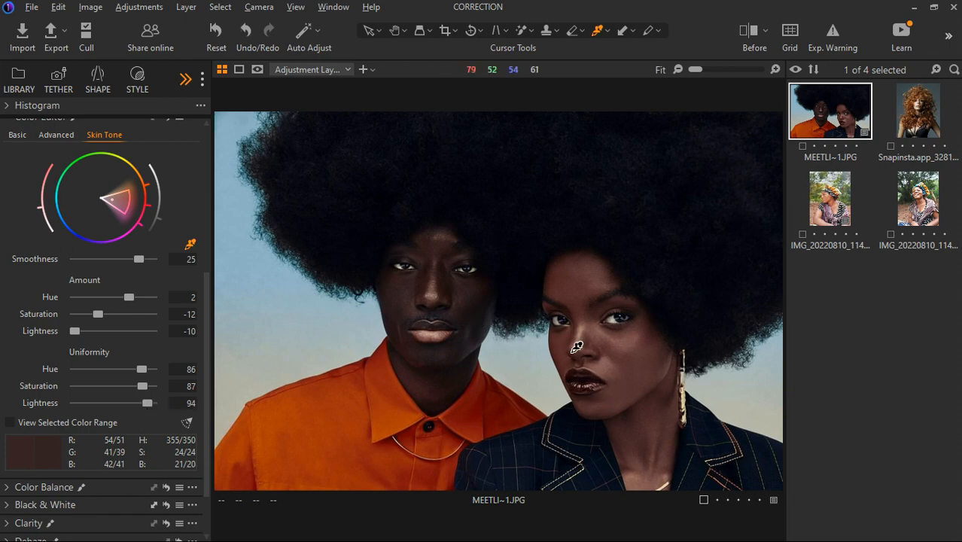
# Set the skin tone Amount Hue to 3 and widen the selected color range on the wheel and its lightness arc.
pyautogui.scroll(-1, 143, 372)
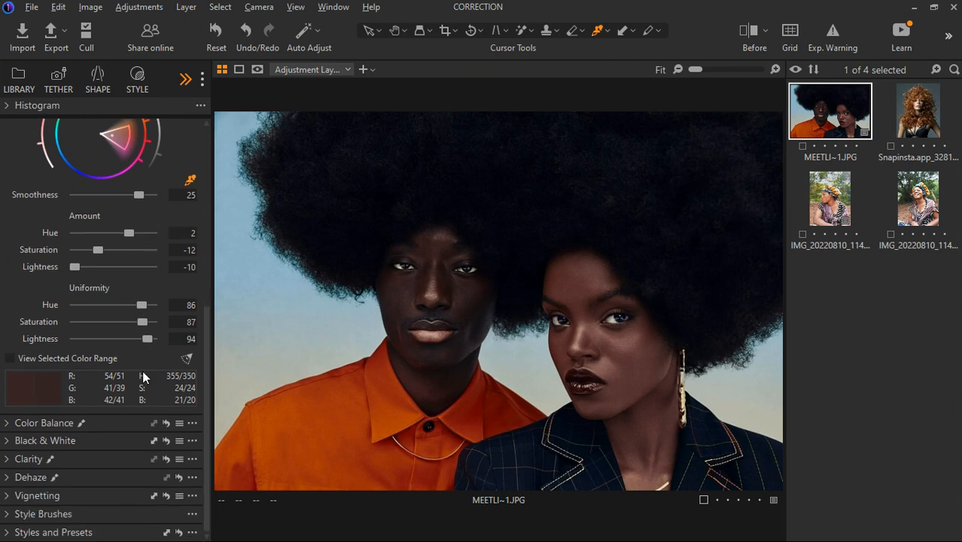
pyautogui.scroll(2, 142, 370)
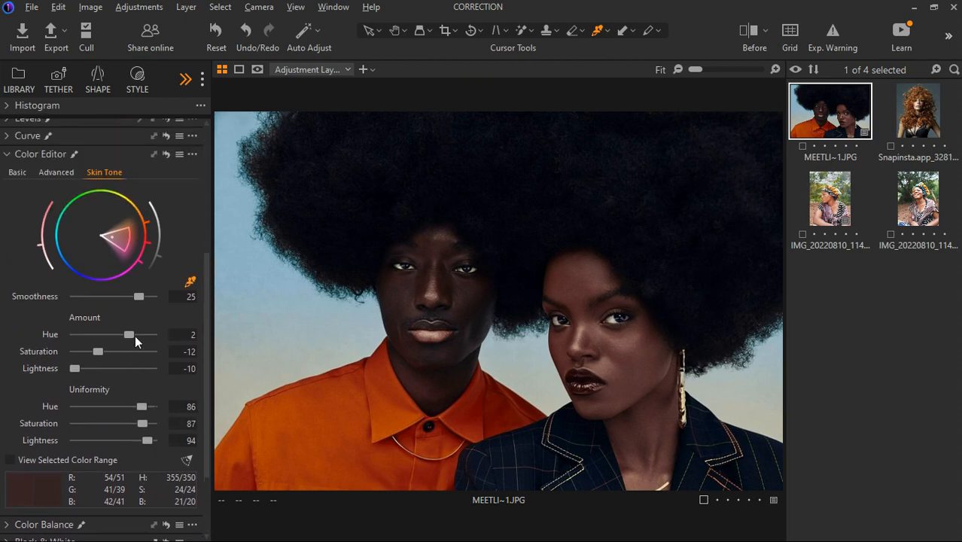
pyautogui.moveTo(134, 333); pyautogui.dragTo(141, 334)
pyautogui.moveTo(141, 252); pyautogui.dragTo(146, 255)
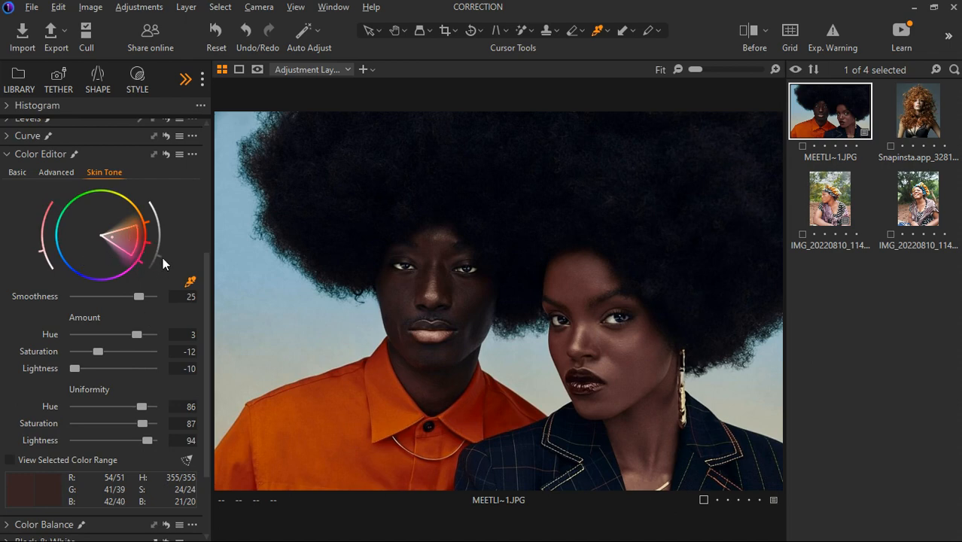
pyautogui.moveTo(161, 257); pyautogui.dragTo(155, 261)
pyautogui.scroll(1, 143, 303)
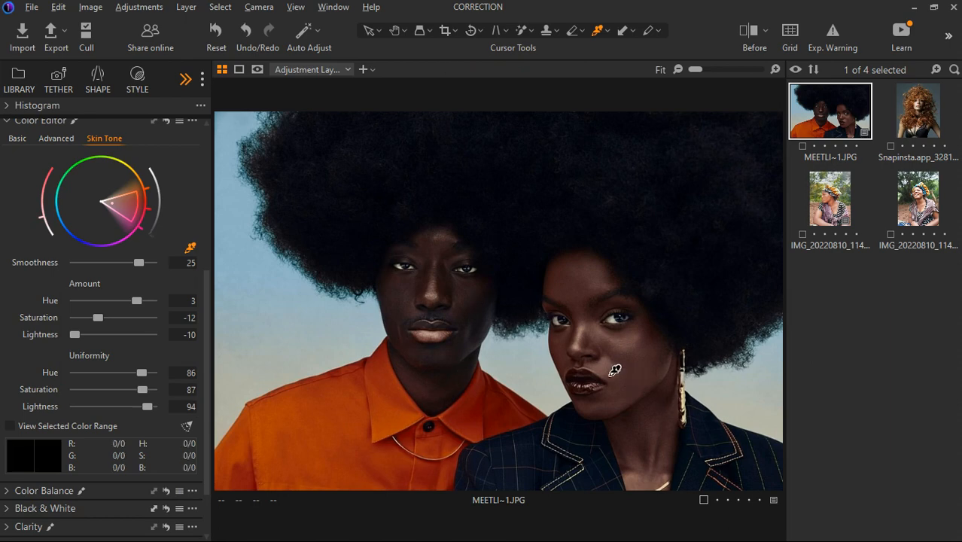
# Set High Dynamic Range to Highlight -11, White -16 and Black -13, and compare the photo before and after.
pyautogui.scroll(5, 94, 301)
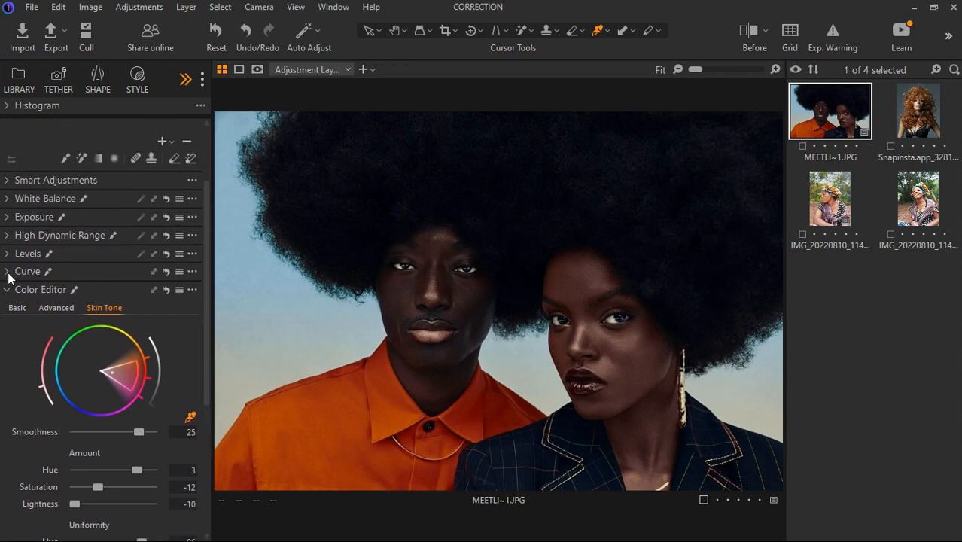
pyautogui.click(8, 272)
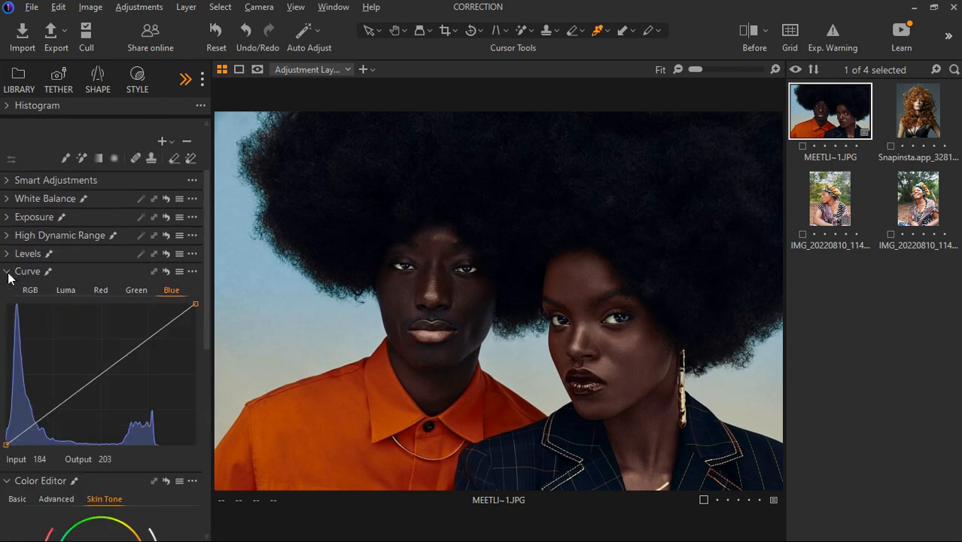
pyautogui.scroll(2, 13, 265)
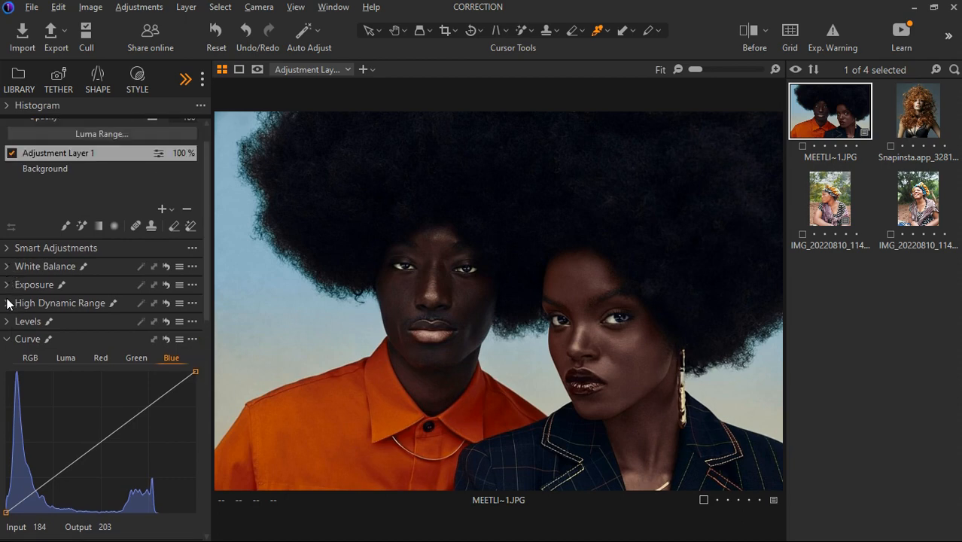
pyautogui.click(7, 303)
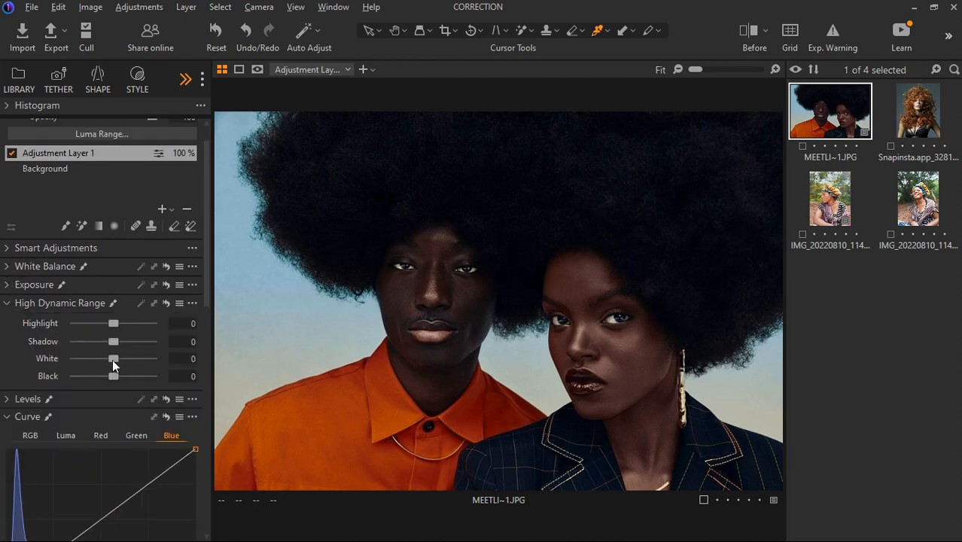
pyautogui.moveTo(112, 358); pyautogui.dragTo(108, 376)
pyautogui.moveTo(113, 323); pyautogui.dragTo(110, 326)
pyautogui.click(754, 31)
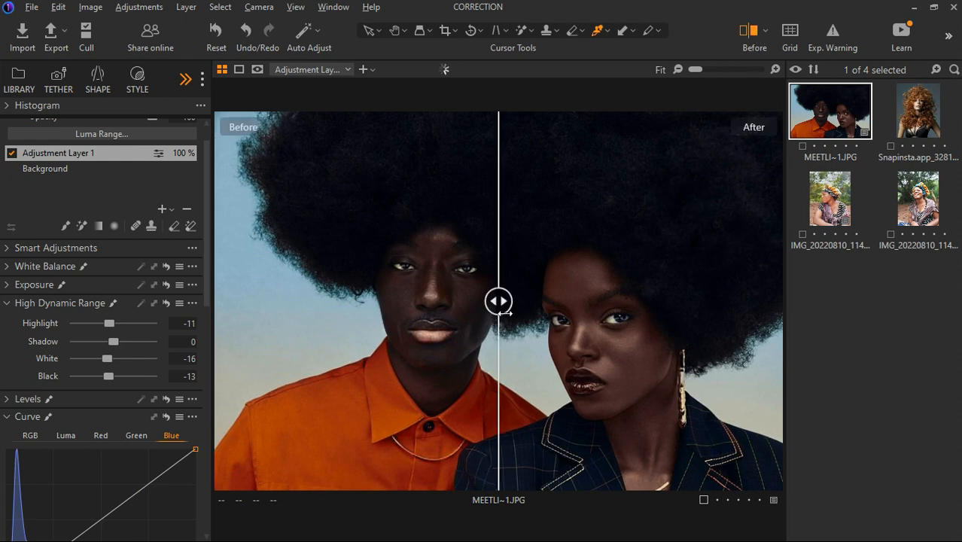
pyautogui.moveTo(500, 301); pyautogui.dragTo(116, 331)
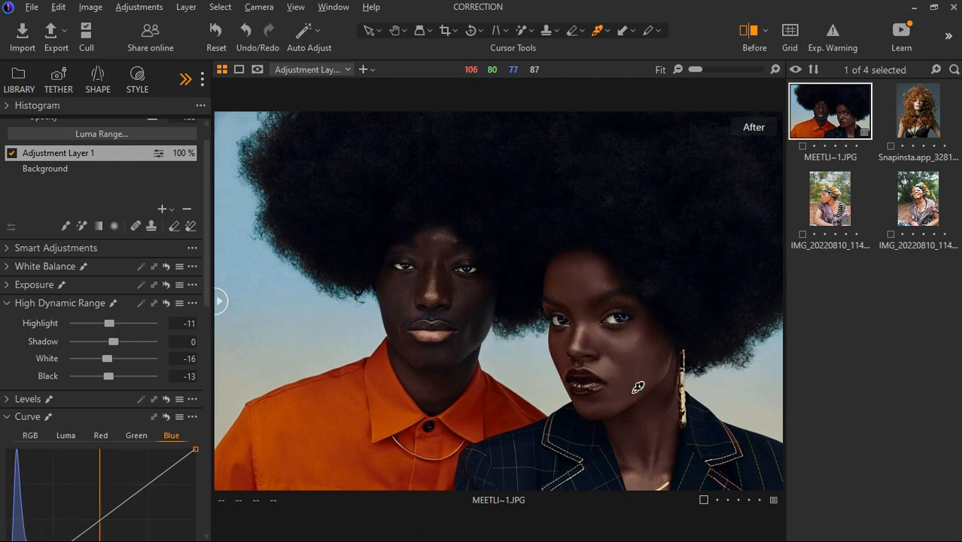
# Lower the adjustment layer's exposure Saturation to -24.
pyautogui.click(7, 286)
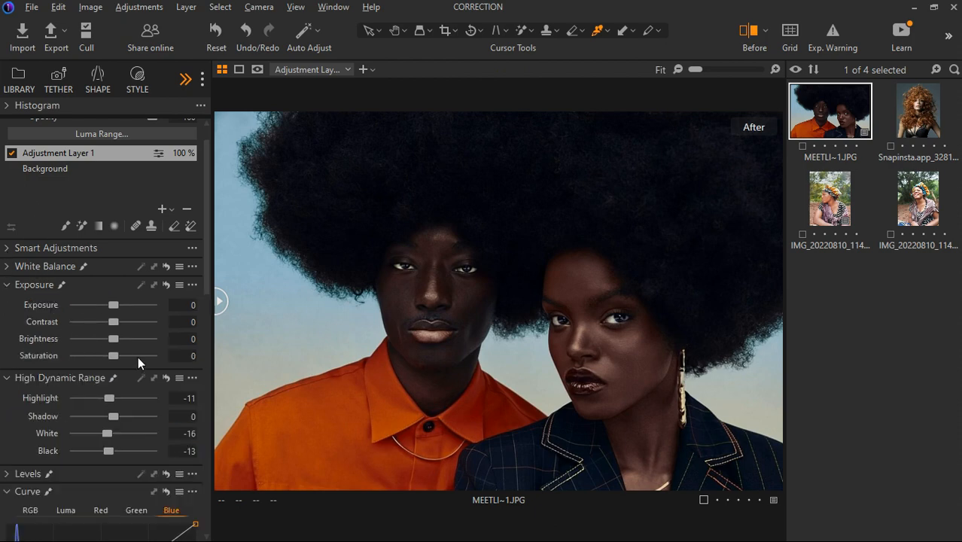
pyautogui.moveTo(114, 355); pyautogui.dragTo(105, 354)
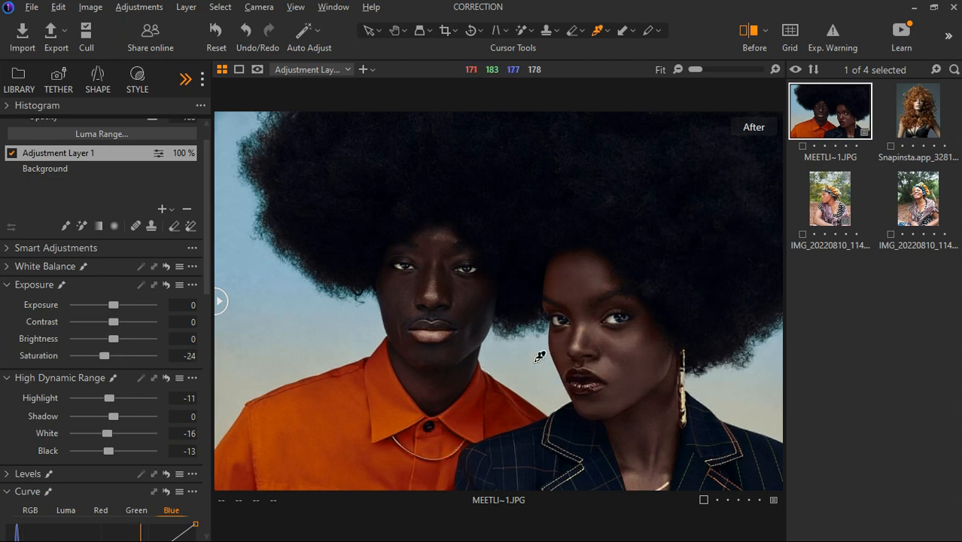
# Compare the couple's portrait before and after, open the curly red-haired woman's portrait and add an empty adjustment layer.
pyautogui.moveTo(260, 309); pyautogui.dragTo(195, 350)
pyautogui.click(908, 123)
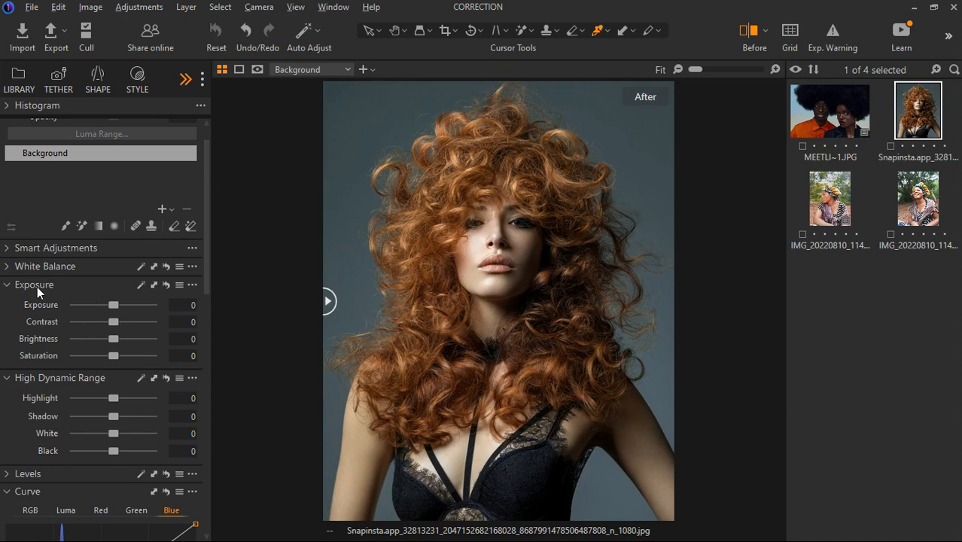
pyautogui.click(8, 284)
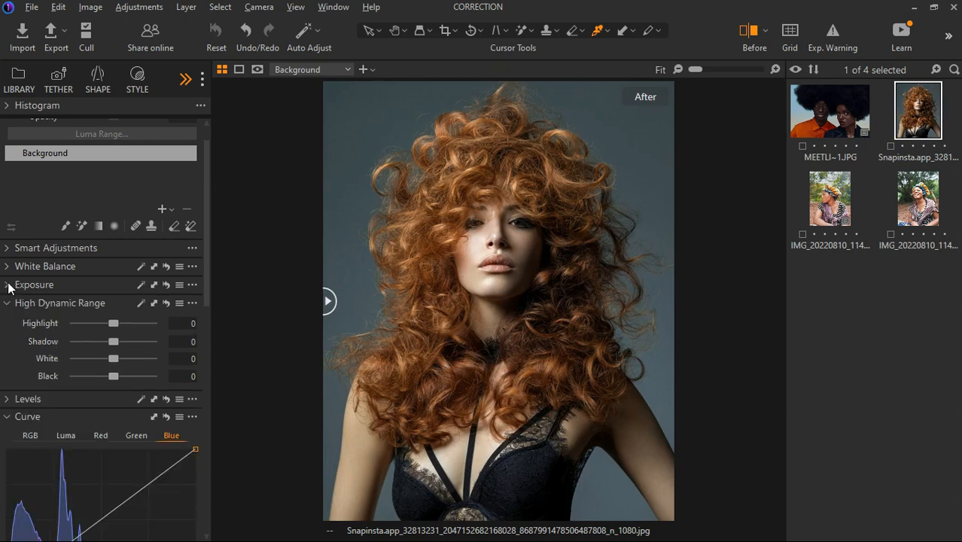
pyautogui.click(171, 212)
pyautogui.click(6, 416)
pyautogui.click(6, 416)
pyautogui.click(170, 211)
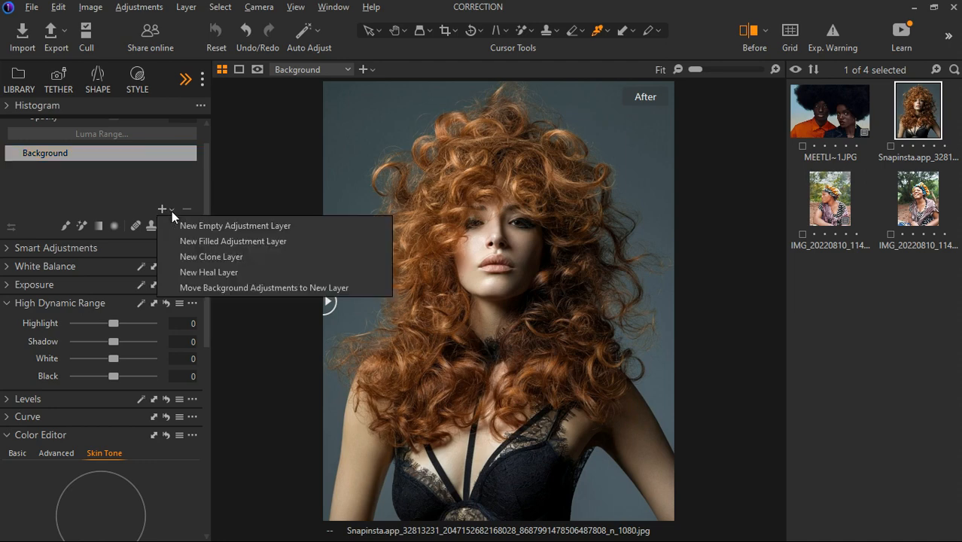
pyautogui.click(227, 226)
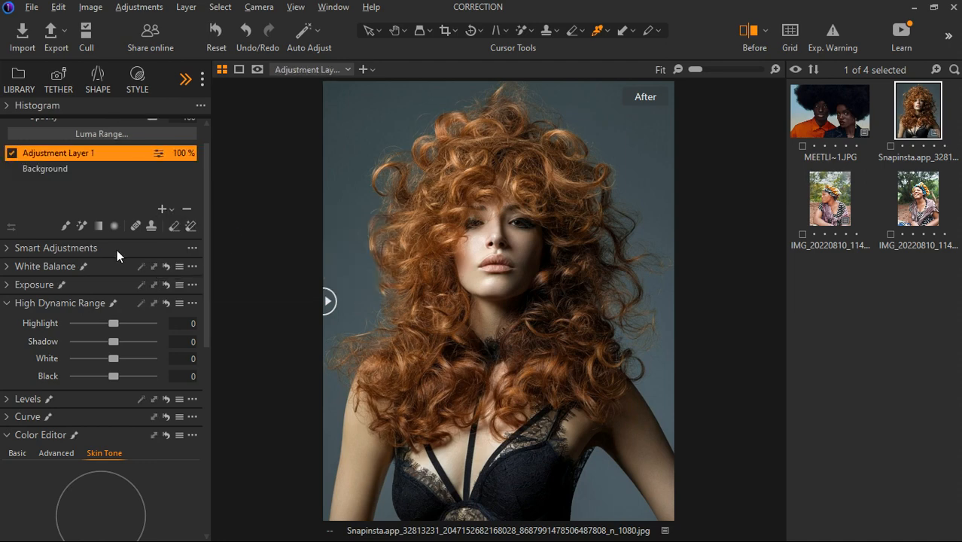
# Mask the woman's face, chest and arms on the new layer with the Magic Brush and check the mask overlay.
pyautogui.click(83, 227)
pyautogui.click(478, 247)
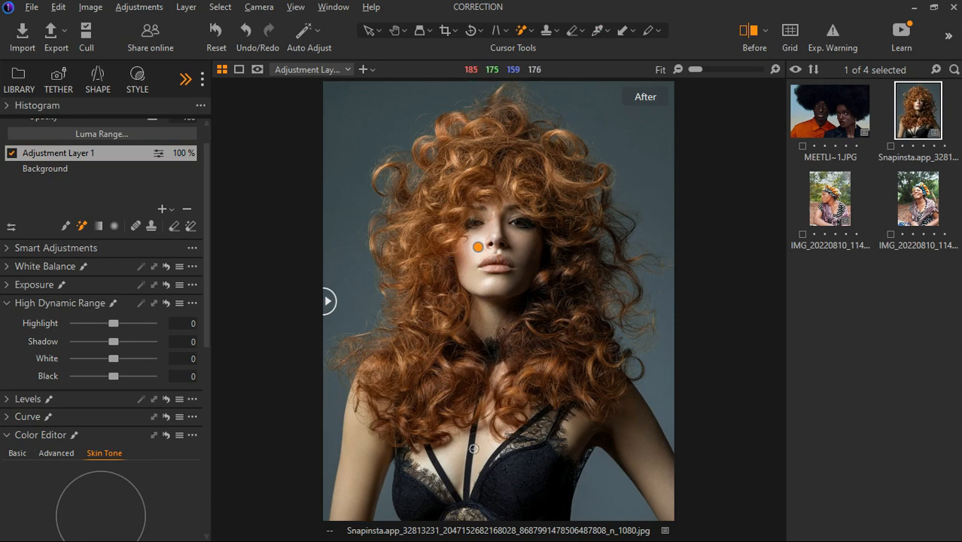
pyautogui.press('m')
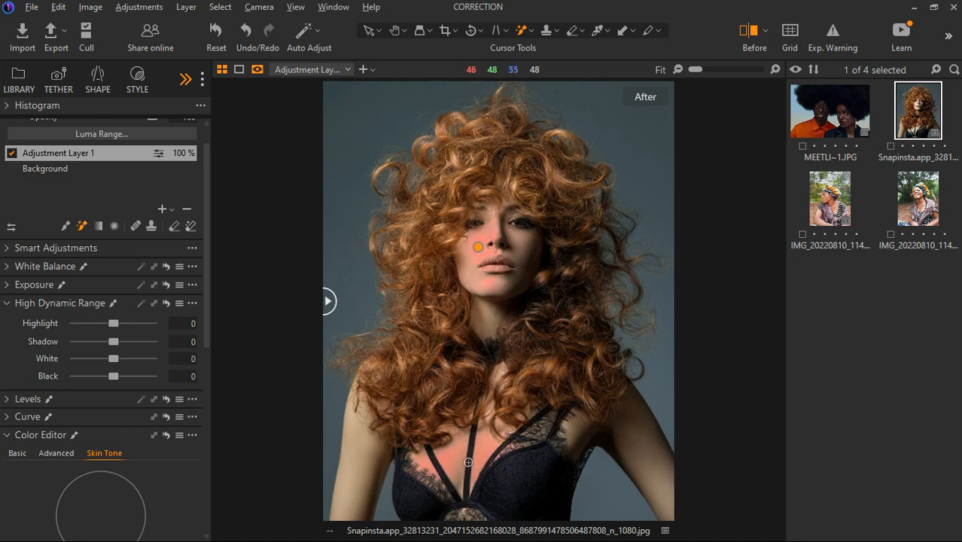
pyautogui.moveTo(442, 457); pyautogui.dragTo(476, 466)
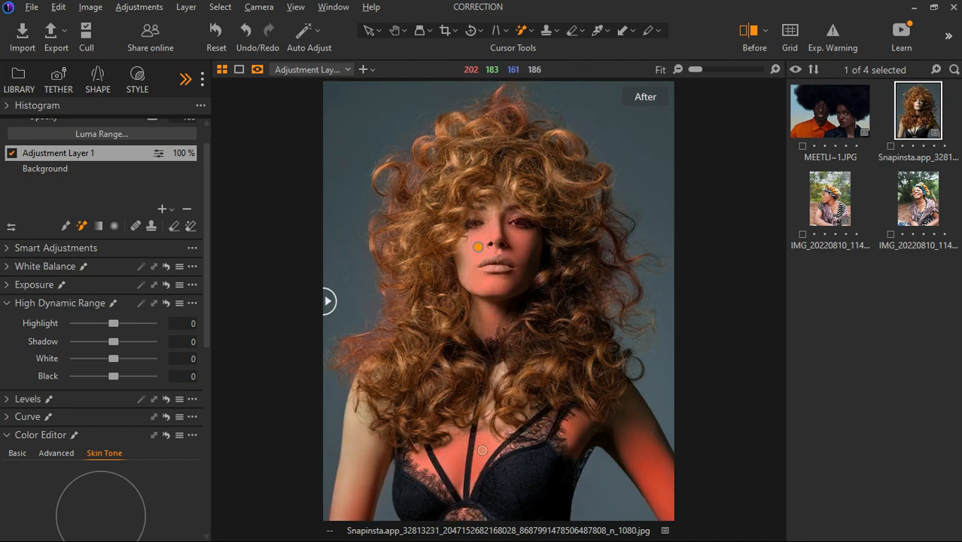
pyautogui.moveTo(491, 309); pyautogui.dragTo(486, 288)
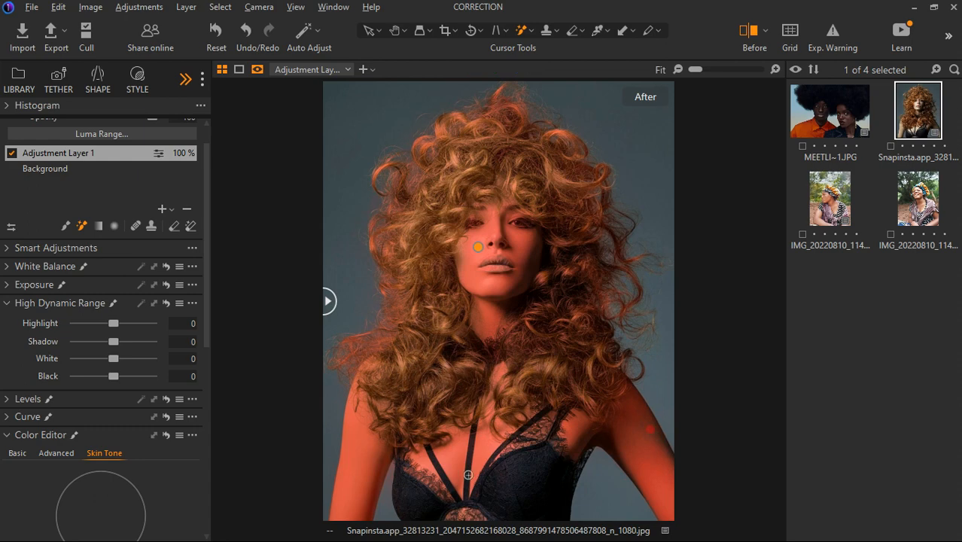
pyautogui.press('m')
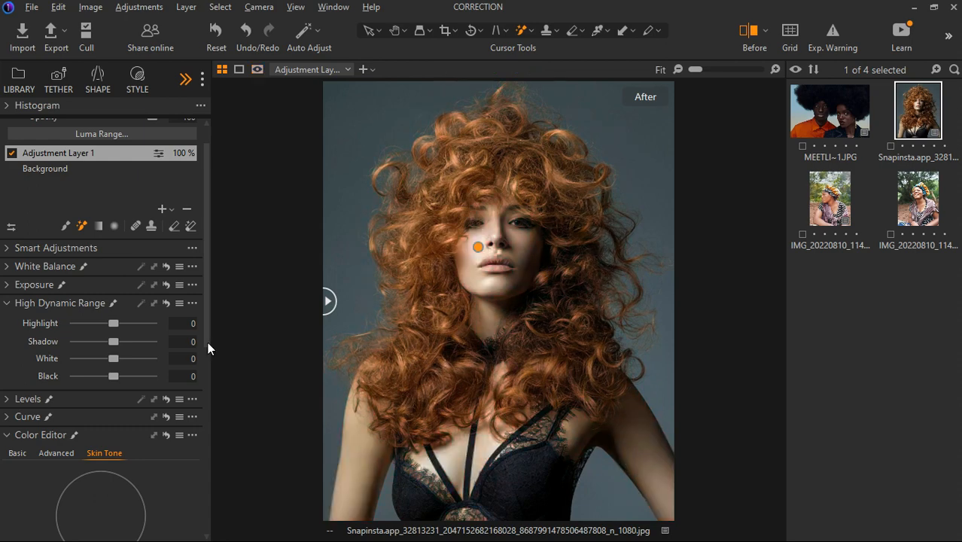
pyautogui.click(14, 303)
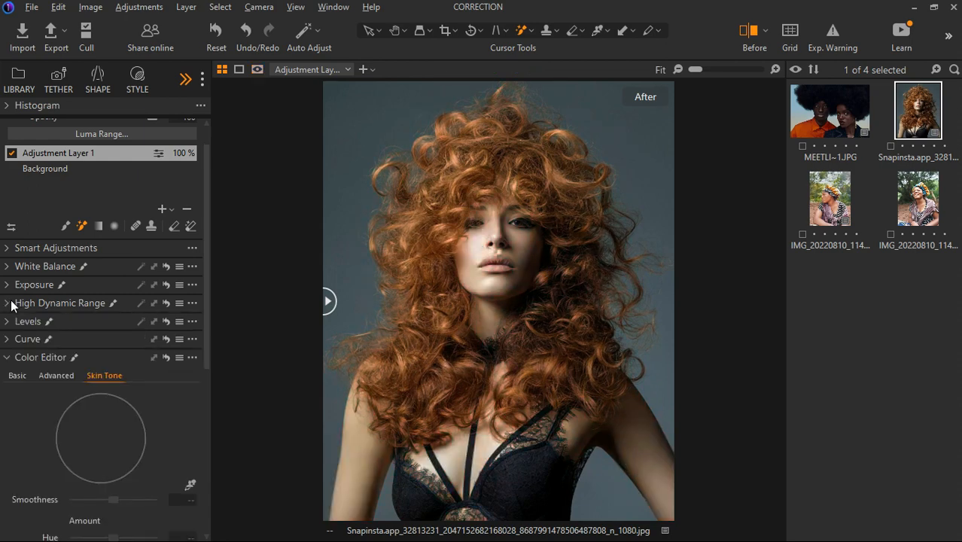
pyautogui.click(477, 247)
pyautogui.press('m')
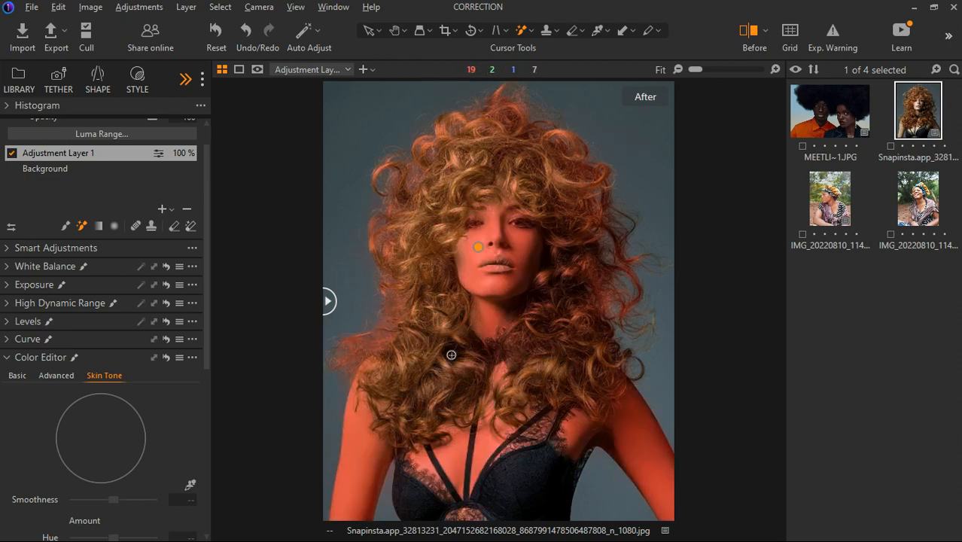
# Sample the woman's skin color from her face with the Skin Tone color picker.
pyautogui.scroll(-5, 91, 376)
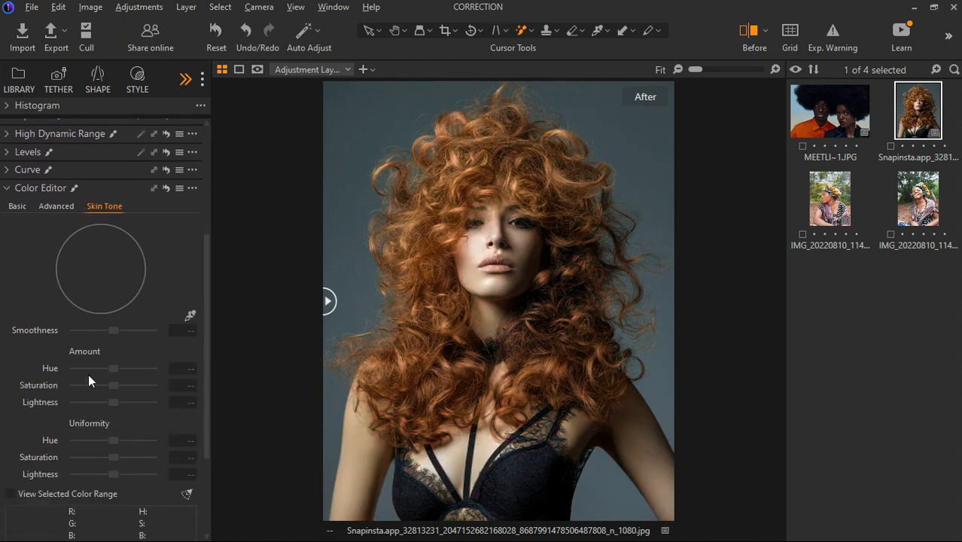
pyautogui.scroll(4, 88, 374)
pyautogui.click(191, 383)
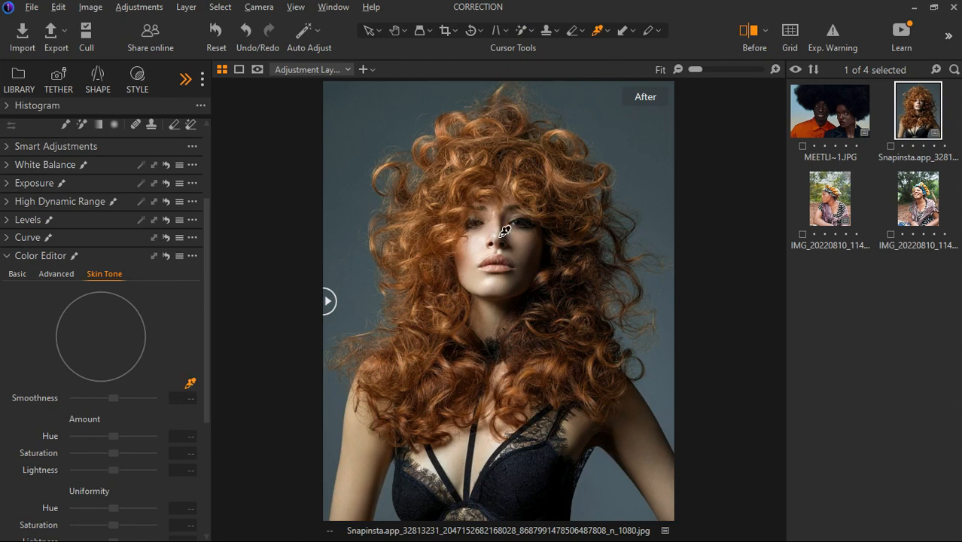
pyautogui.click(466, 215)
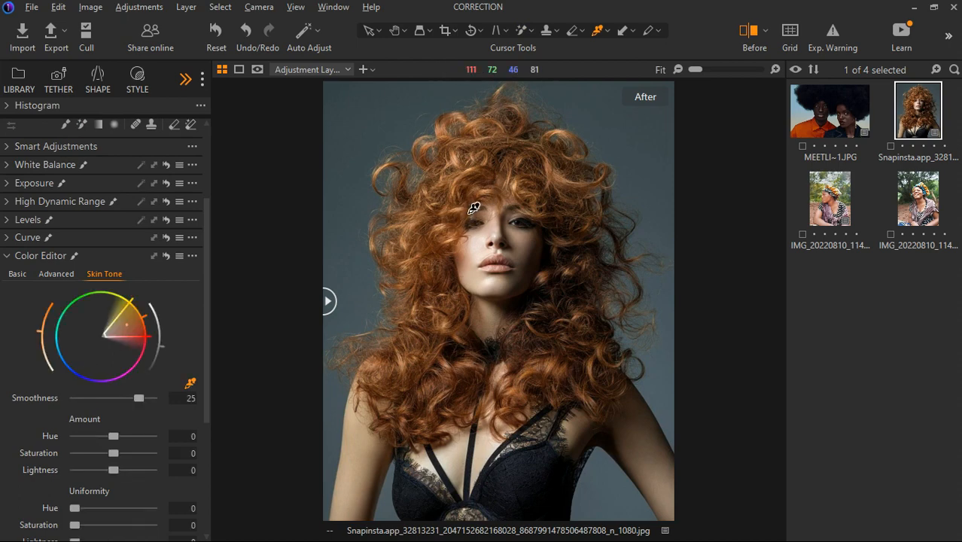
# Set the skin tone Uniformity to Hue 71, Saturation 60 and Lightness 4, and the Amount to Hue 1.8 and Saturation 21.3.
pyautogui.scroll(-3, 135, 392)
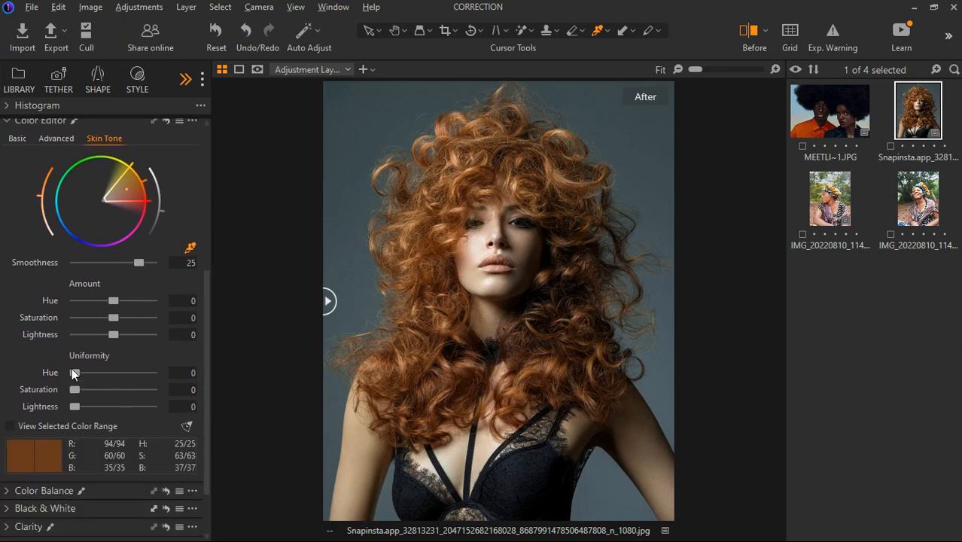
pyautogui.moveTo(95, 374); pyautogui.dragTo(138, 379)
pyautogui.moveTo(73, 390); pyautogui.dragTo(124, 389)
pyautogui.moveTo(114, 300); pyautogui.dragTo(131, 317)
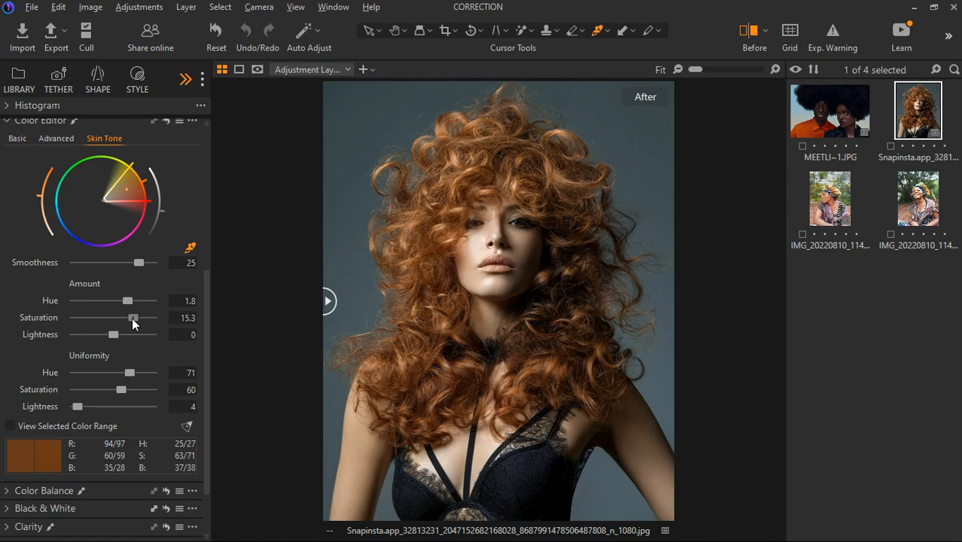
pyautogui.moveTo(132, 317); pyautogui.dragTo(140, 319)
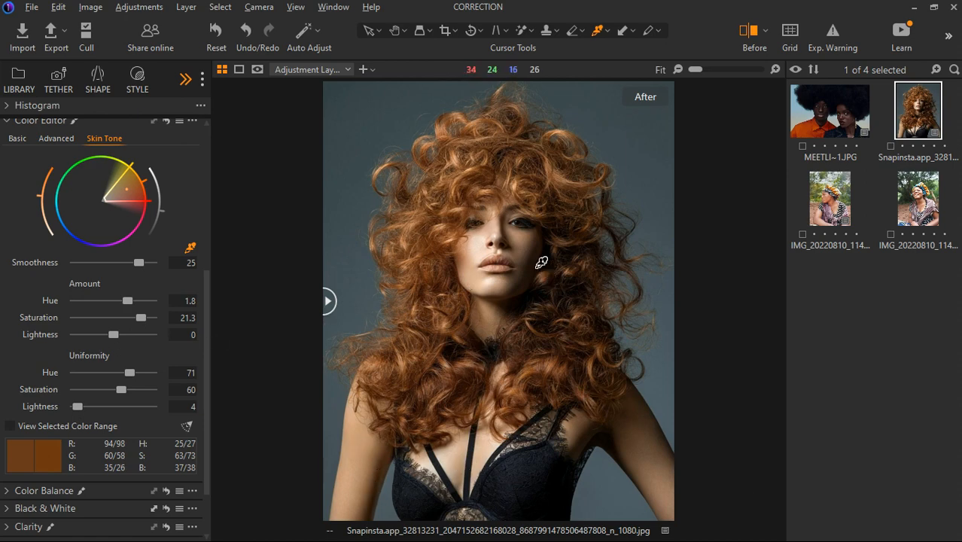
# Inspect the woman's face up close and compare the portrait before and after the skin tone edits.
pyautogui.scroll(3, 500, 236)
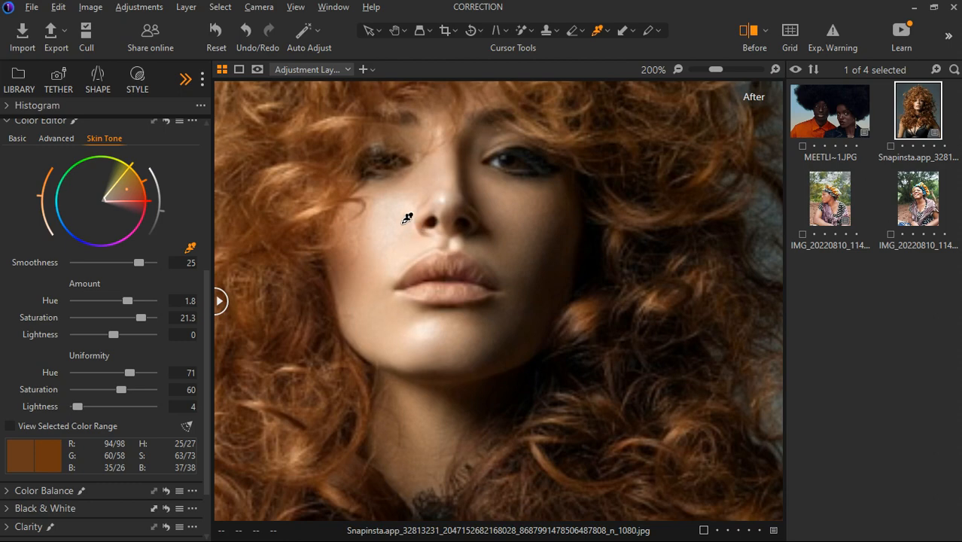
pyautogui.scroll(-2, 403, 235)
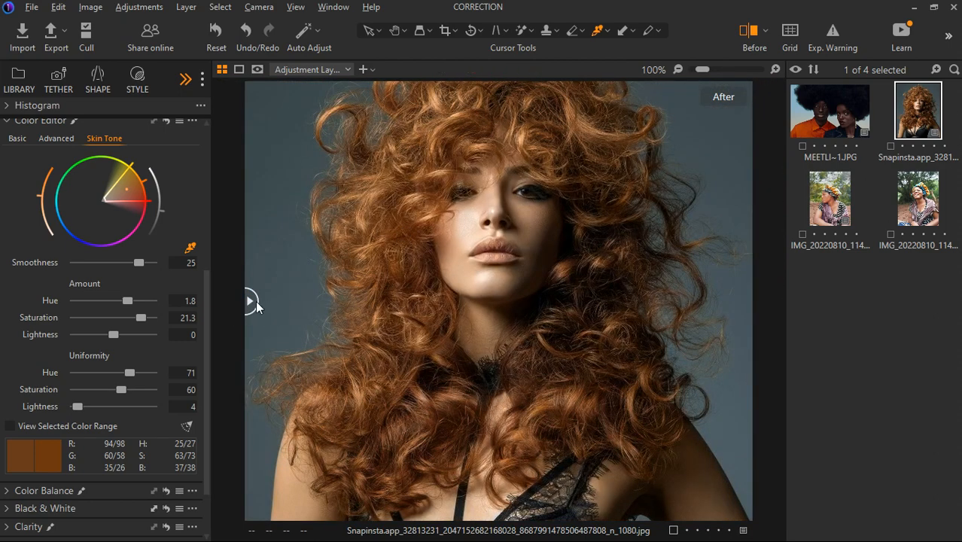
pyautogui.moveTo(250, 302); pyautogui.dragTo(118, 300)
# Add a second empty adjustment layer and mask the woman's bright facial skin with the Magic Brush.
pyautogui.scroll(1, 148, 253)
pyautogui.scroll(5, 148, 248)
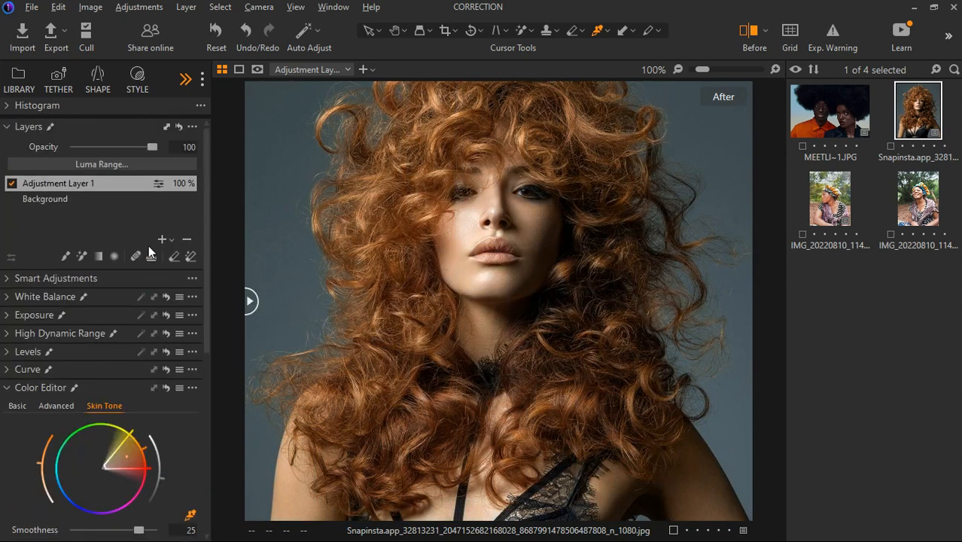
pyautogui.click(171, 240)
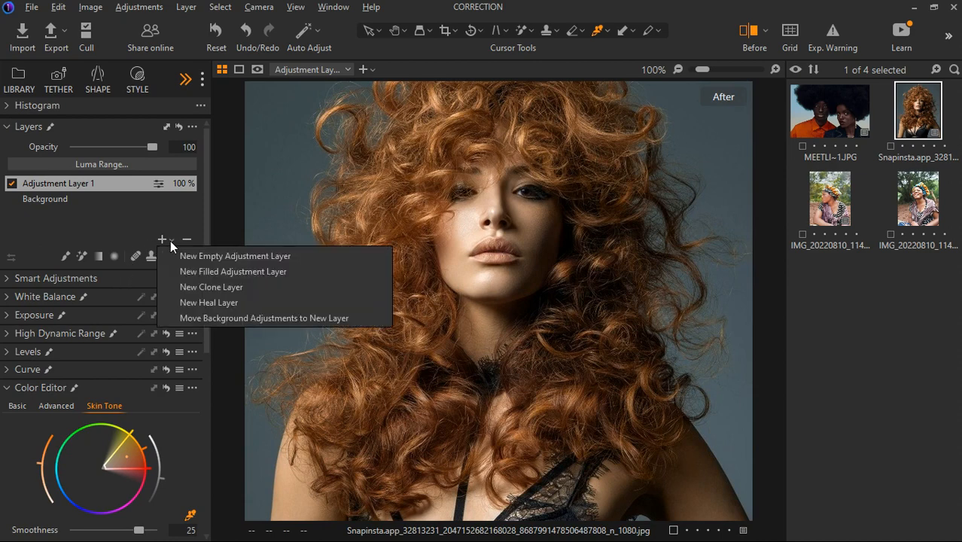
pyautogui.click(184, 255)
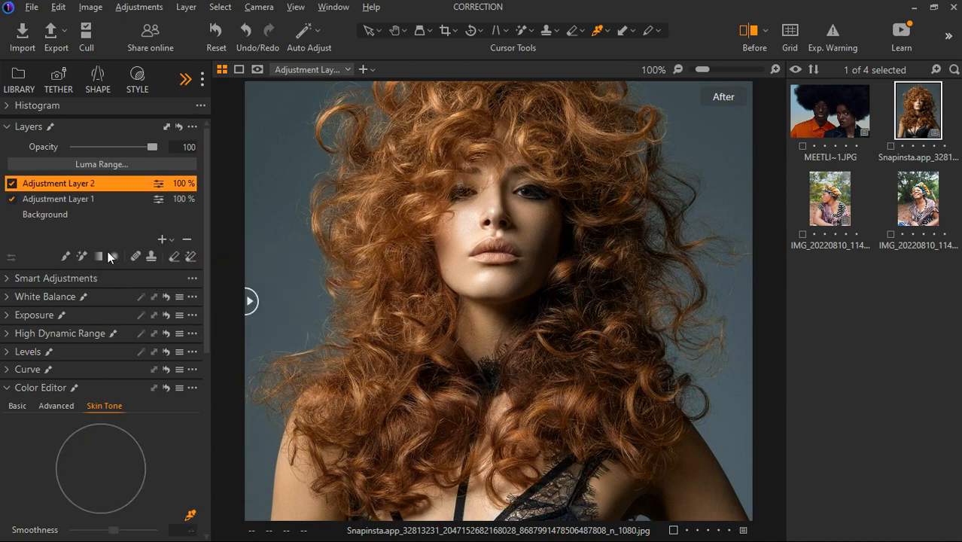
pyautogui.click(76, 253)
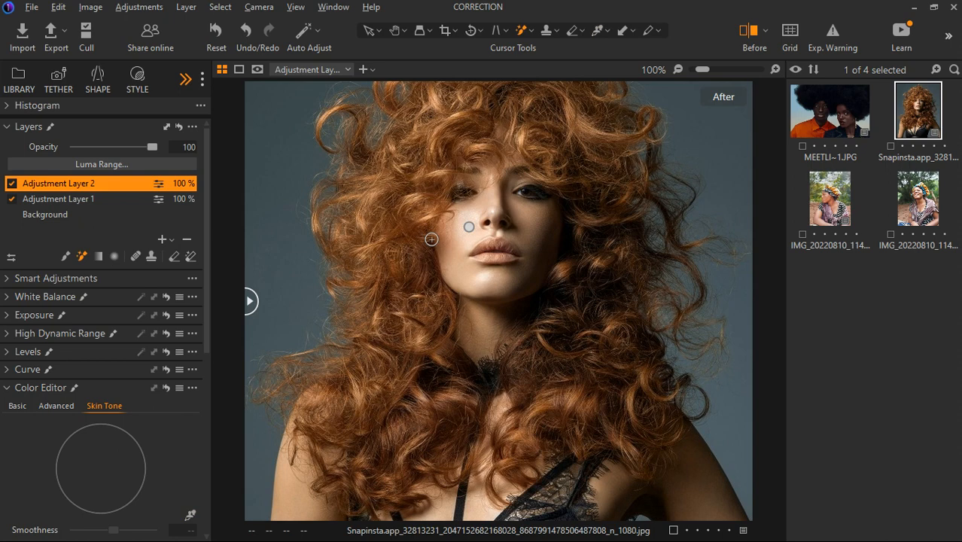
pyautogui.click(476, 221)
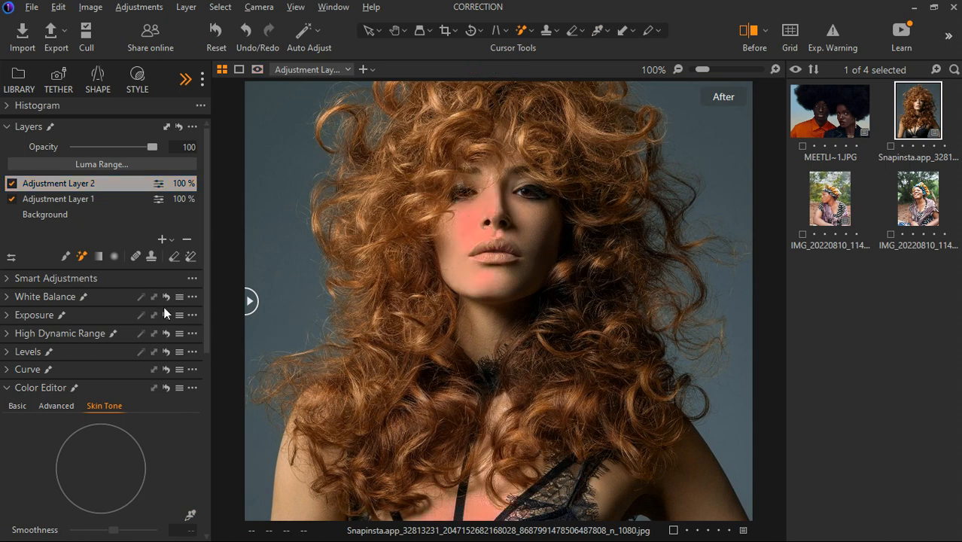
# Try lowering the second adjustment layer's exposure Brightness to -19, and reset it.
pyautogui.click(10, 132)
pyautogui.click(6, 165)
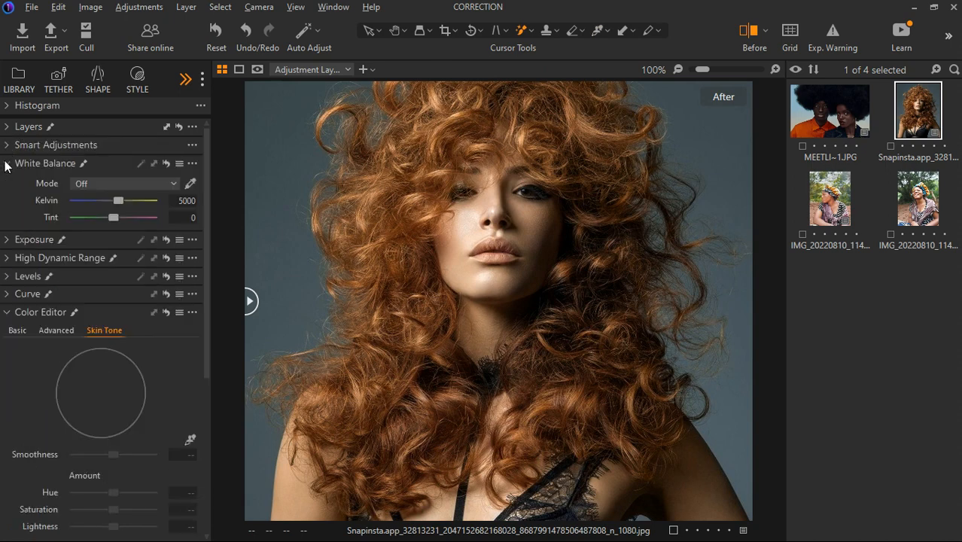
pyautogui.click(7, 241)
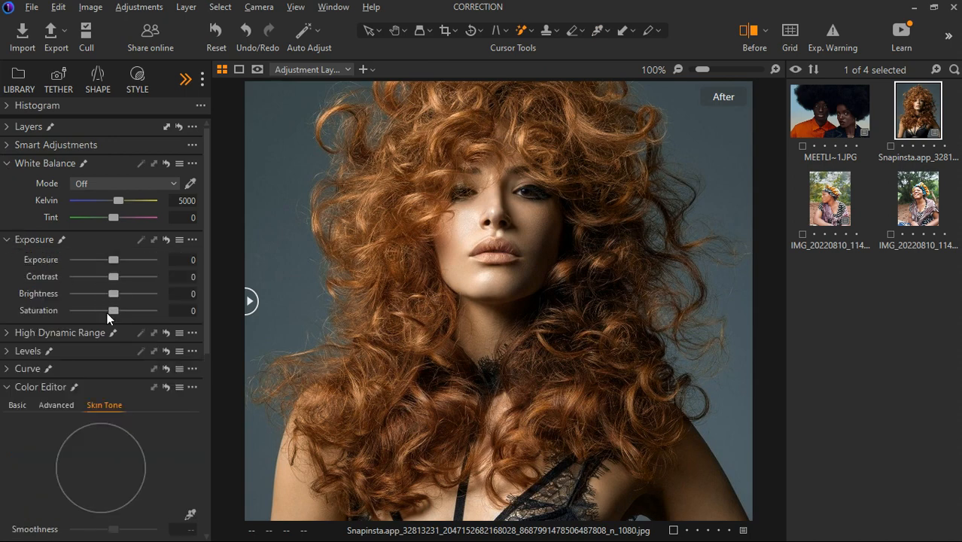
pyautogui.moveTo(114, 293); pyautogui.dragTo(99, 294)
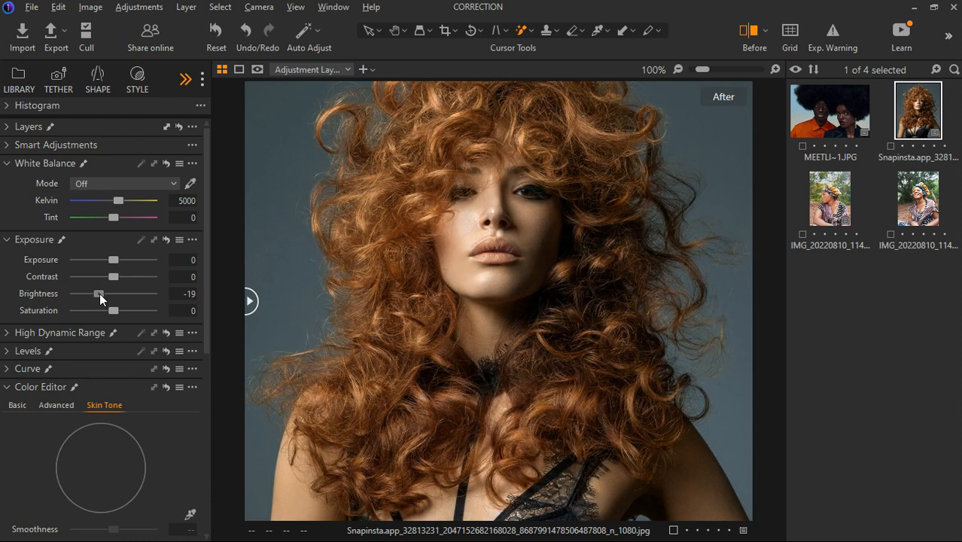
pyautogui.doubleClick(99, 292)
# Set the second layer's High Dynamic Range to Highlight -31 and White -36, and compare with the original.
pyautogui.click(6, 337)
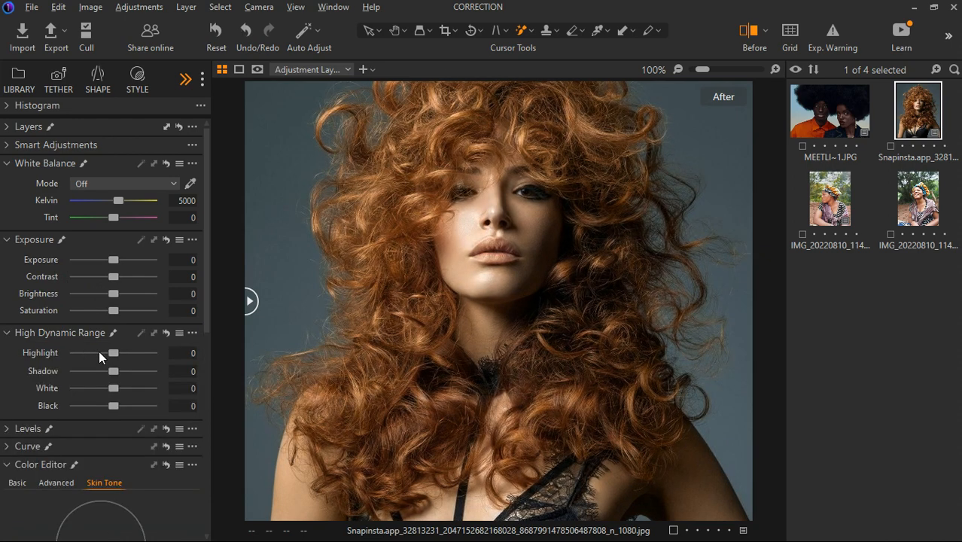
pyautogui.moveTo(112, 352); pyautogui.dragTo(99, 351)
pyautogui.moveTo(100, 385); pyautogui.dragTo(97, 384)
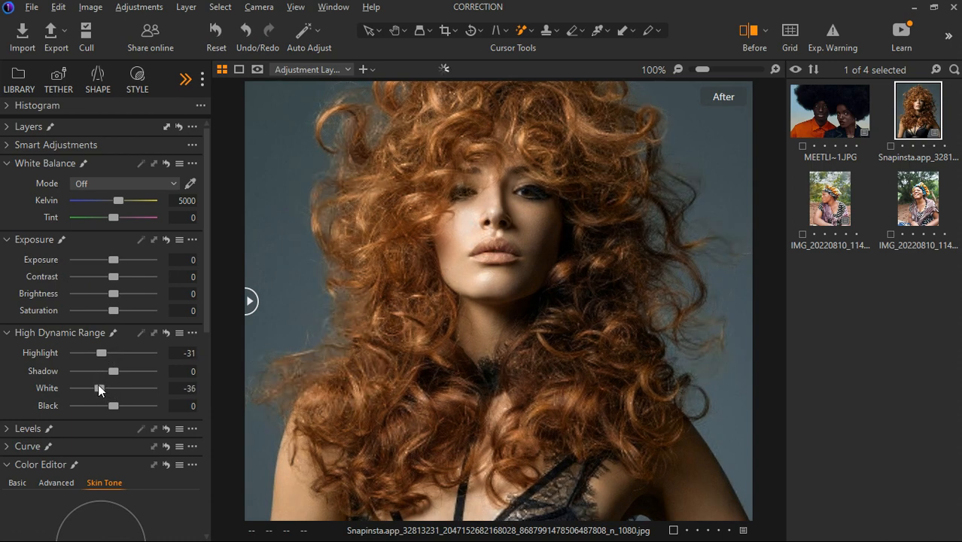
pyautogui.moveTo(256, 302); pyautogui.dragTo(189, 294)
# Raise the second layer's exposure Saturation to 40 and compare the whole portrait before and after.
pyautogui.moveTo(122, 312); pyautogui.dragTo(128, 312)
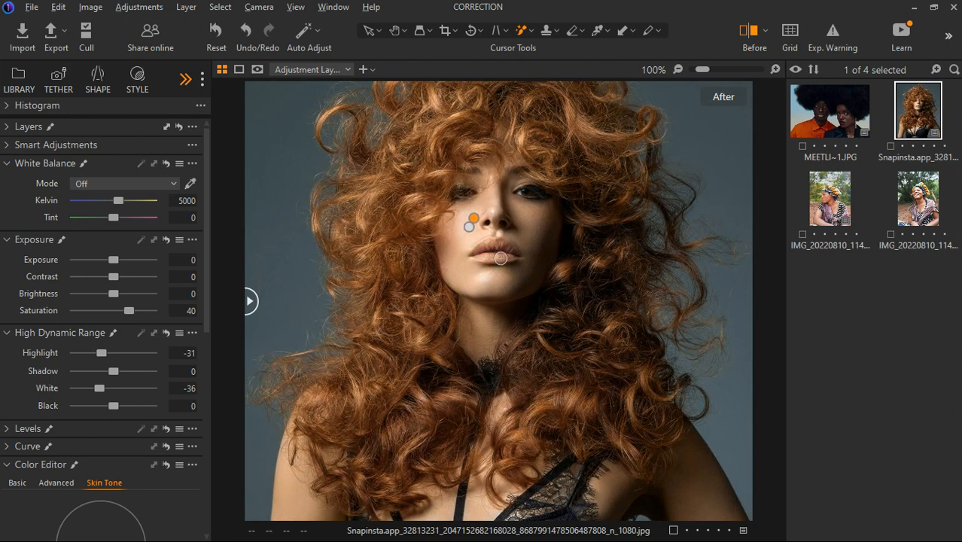
pyautogui.scroll(-3, 504, 256)
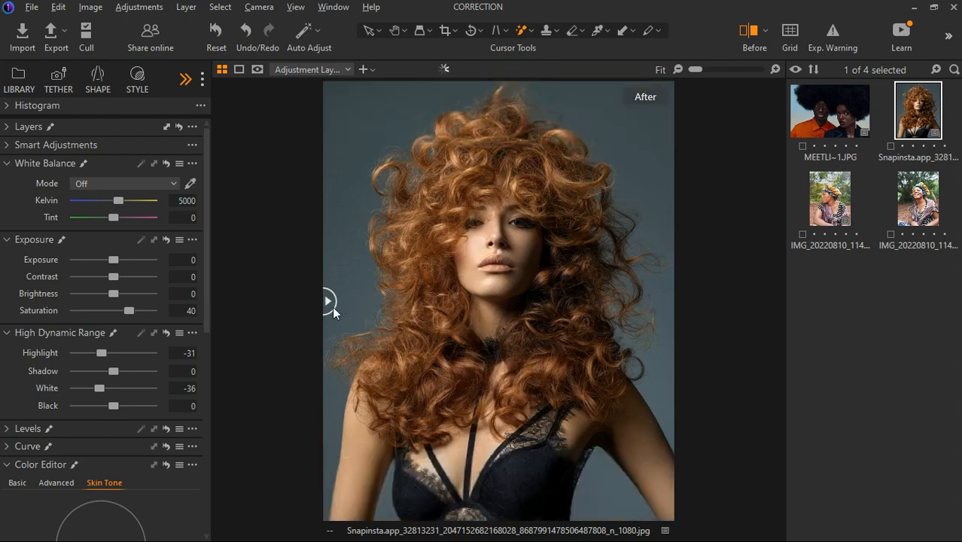
pyautogui.moveTo(331, 306); pyautogui.dragTo(280, 303)
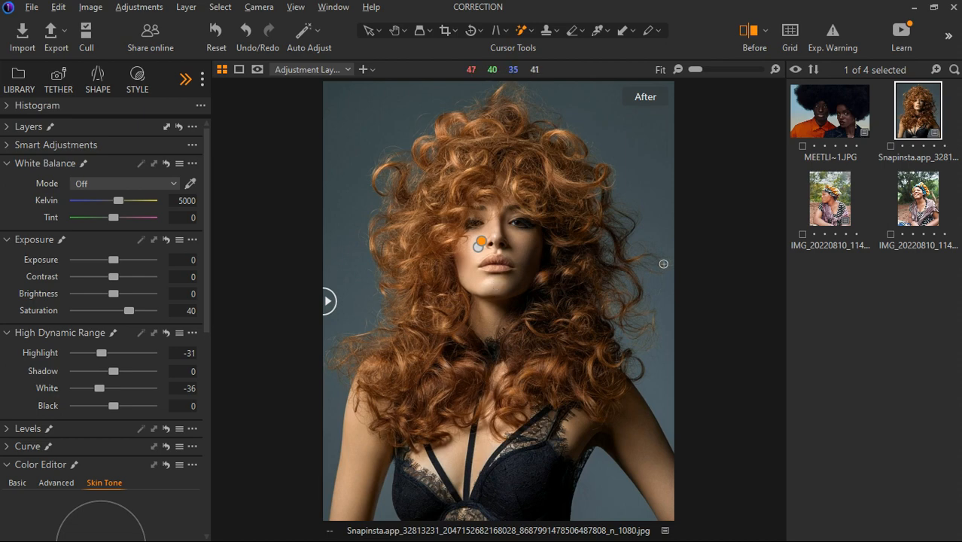
# View the two portraits of the woman in the patterned bonnet and show the adjustment layers of IMG_20220810_114001.jpg.
pyautogui.click(915, 203)
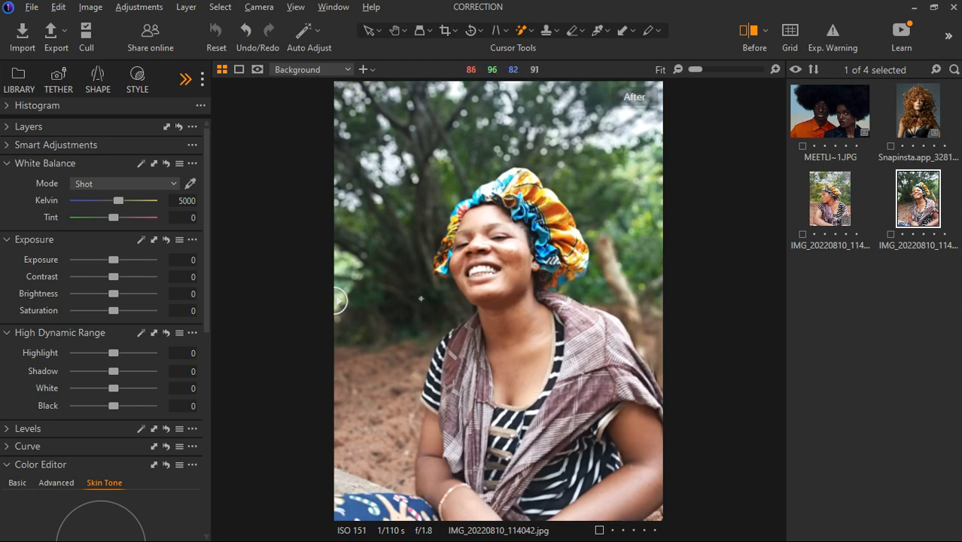
pyautogui.click(835, 208)
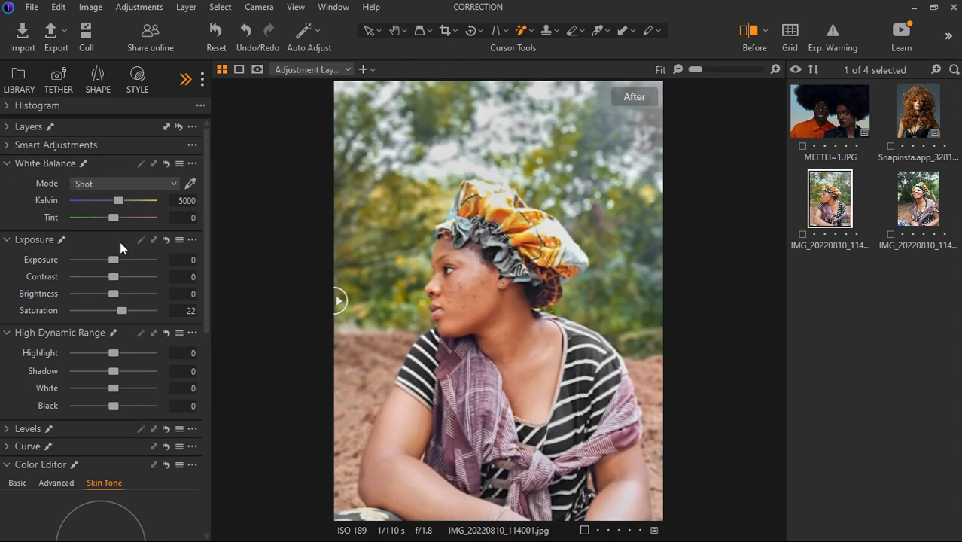
pyautogui.click(7, 128)
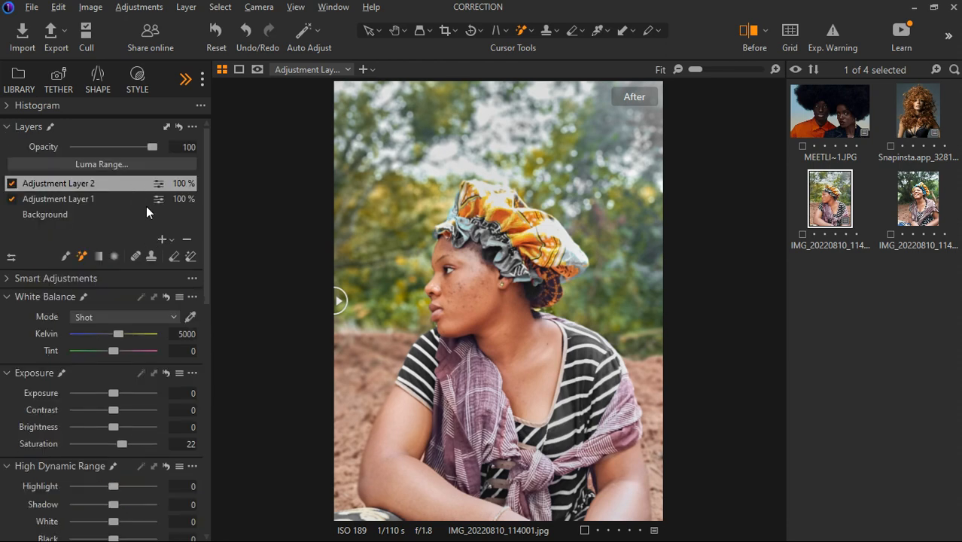
# Delete both existing adjustment layers from the side-profile bonnet portrait, leaving only the background.
pyautogui.click(12, 183)
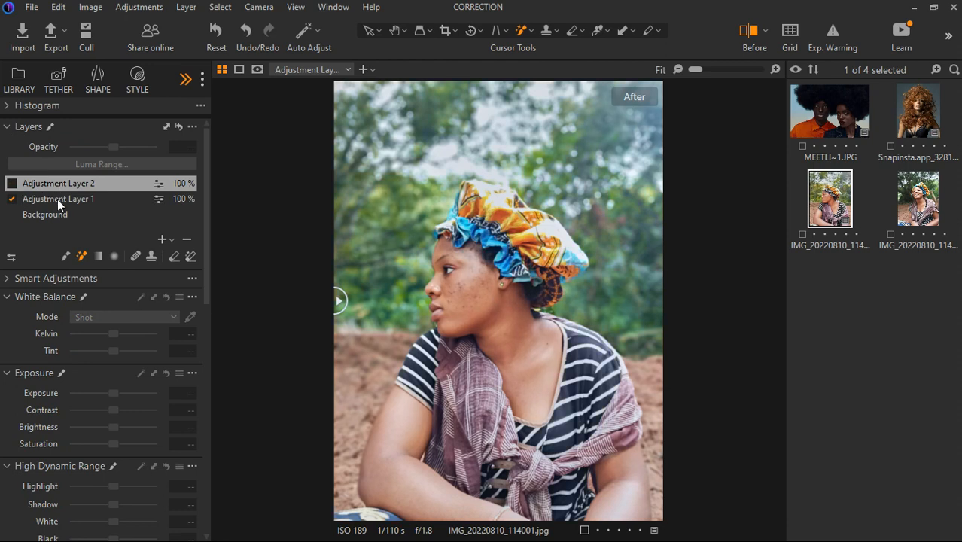
pyautogui.click(57, 198)
pyautogui.click(186, 240)
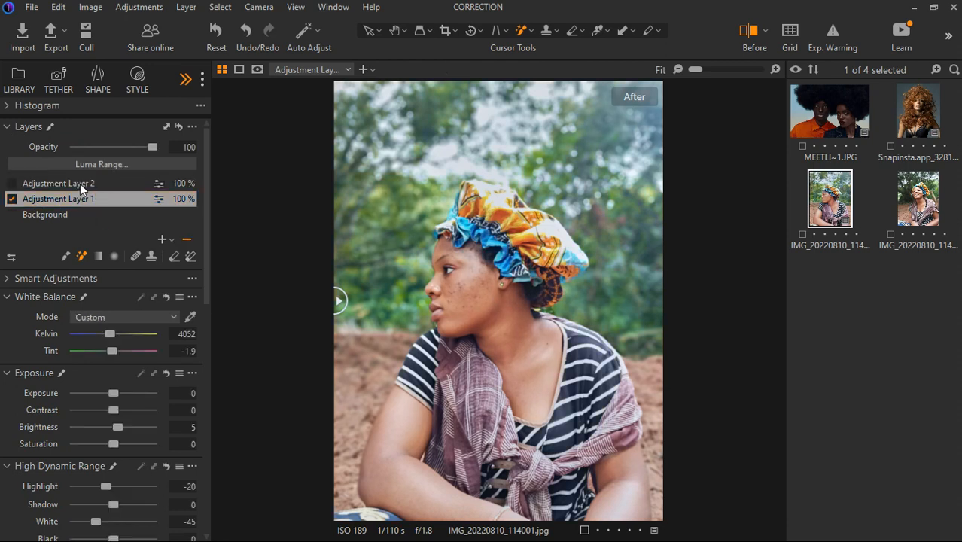
pyautogui.click(104, 183)
pyautogui.click(187, 240)
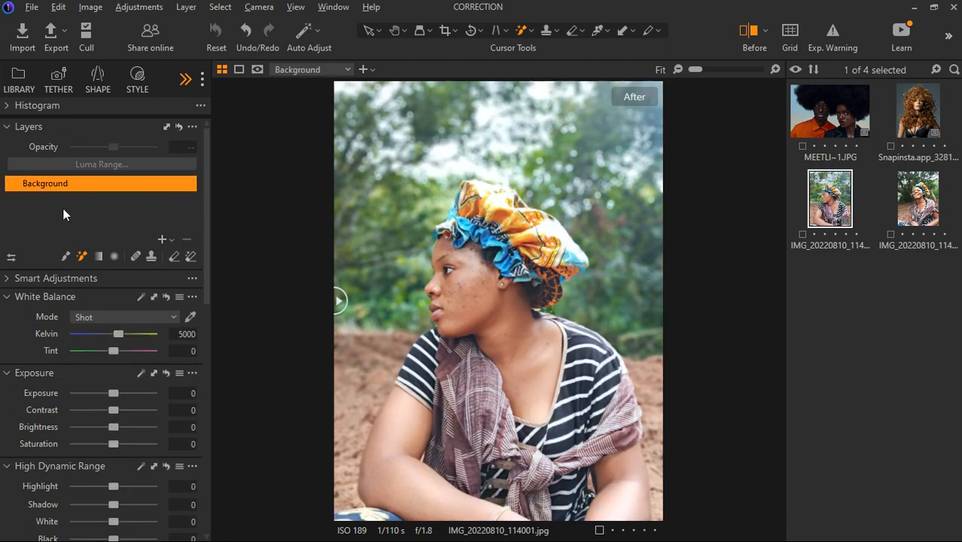
# Add an empty adjustment layer, mask the photo's bright highlight areas with the Magic Brush, and adjust the brush's Refine Edge.
pyautogui.click(172, 239)
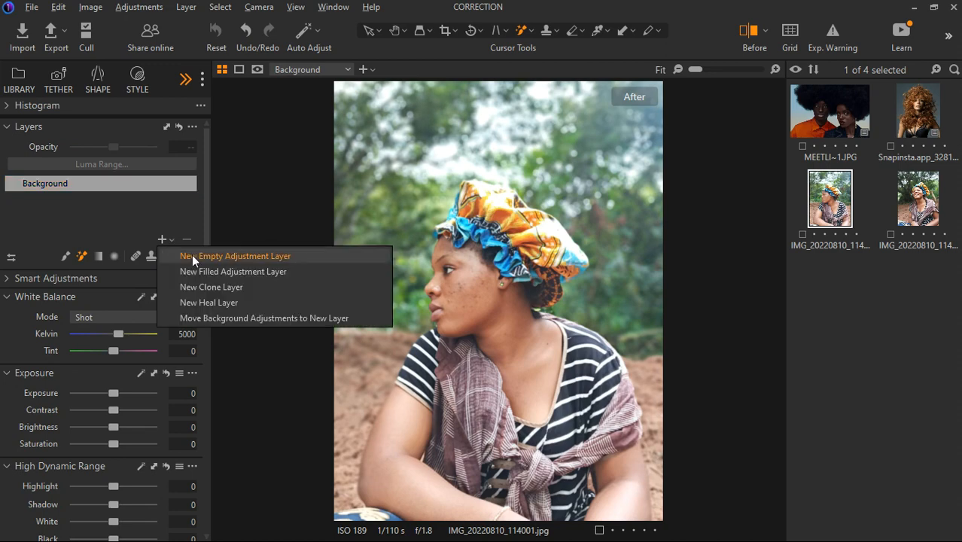
pyautogui.click(192, 254)
pyautogui.click(82, 256)
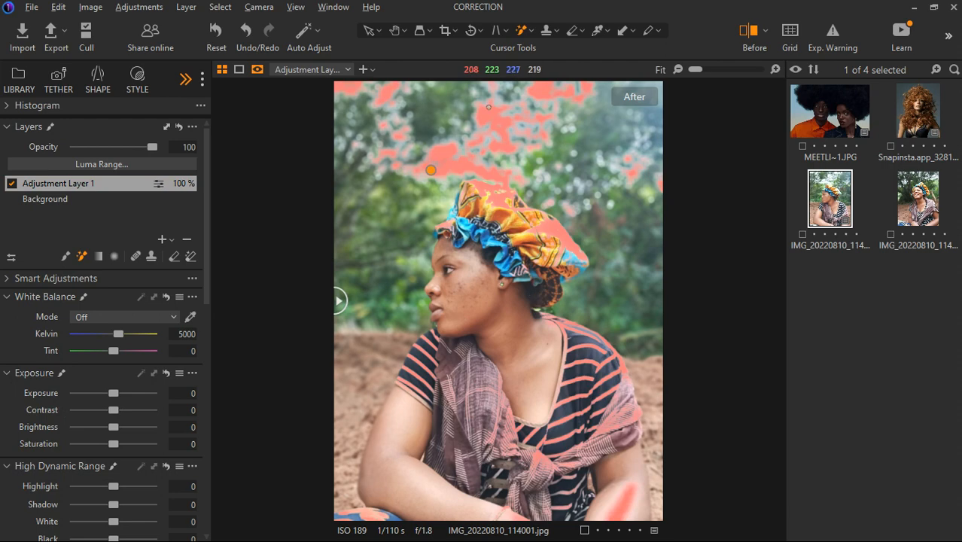
pyautogui.press('m')
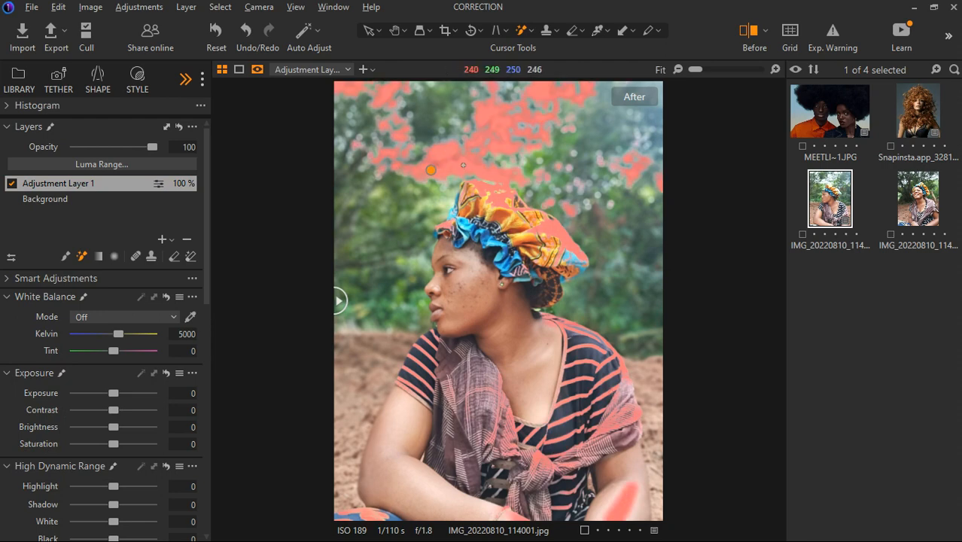
pyautogui.rightClick(462, 164)
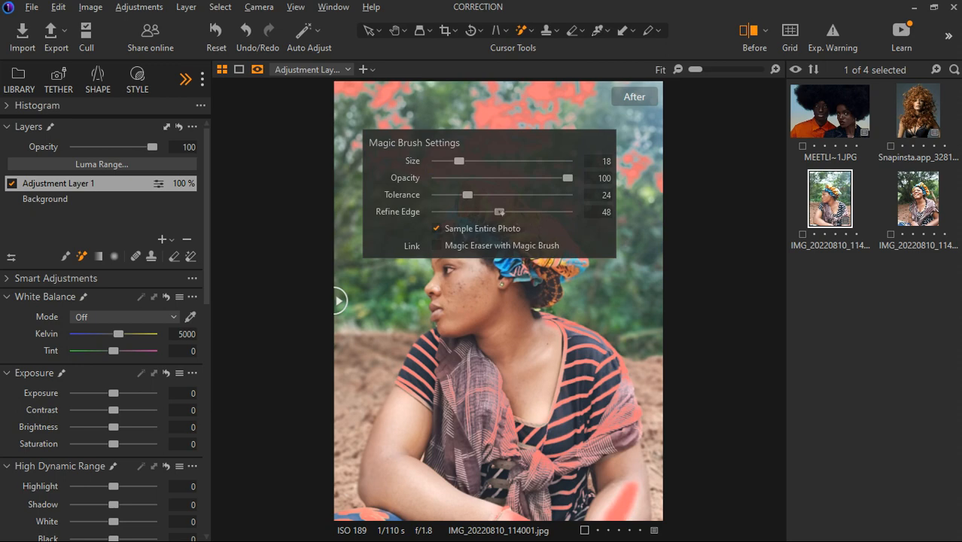
pyautogui.moveTo(507, 220); pyautogui.dragTo(548, 223)
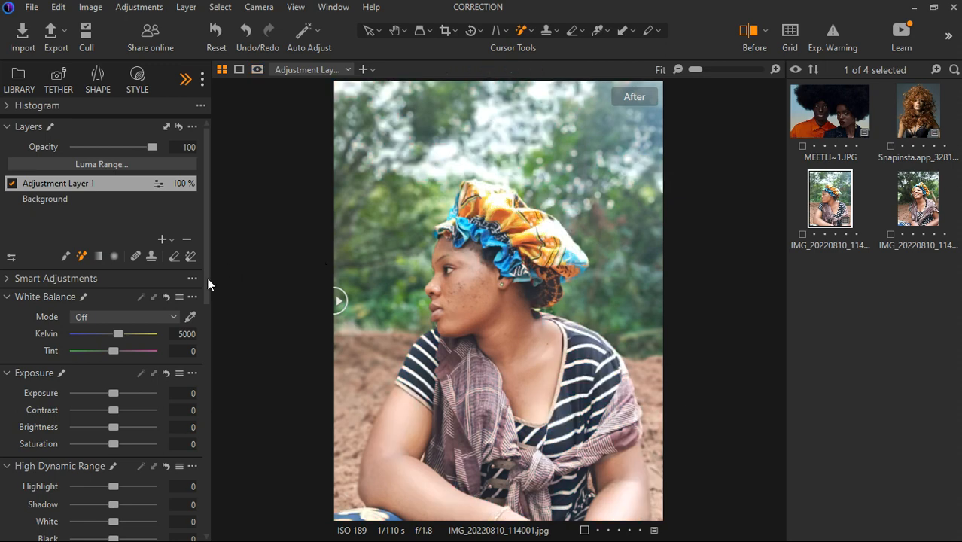
# Set the masked layer's High Dynamic Range to Highlight -29 and White -22.
pyautogui.scroll(-5, 118, 308)
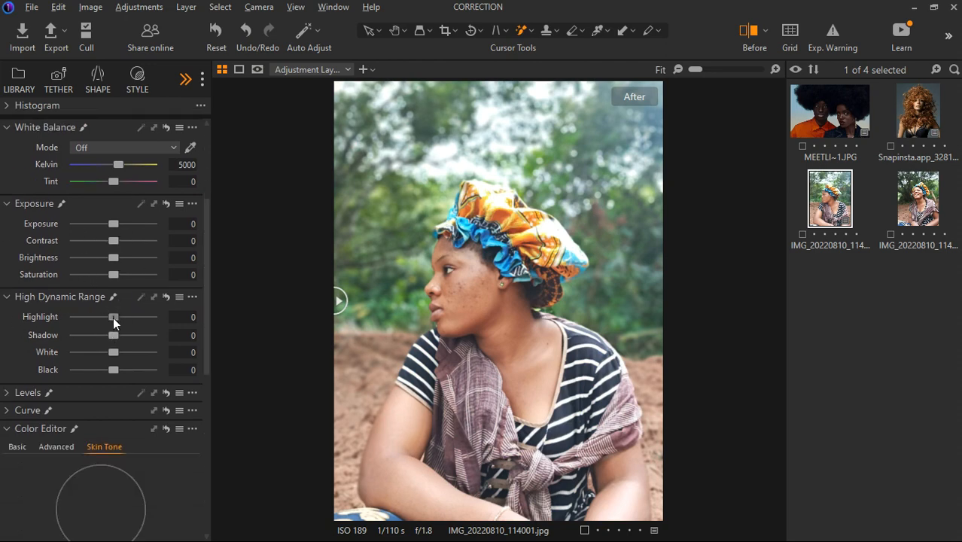
pyautogui.moveTo(112, 317); pyautogui.dragTo(66, 313)
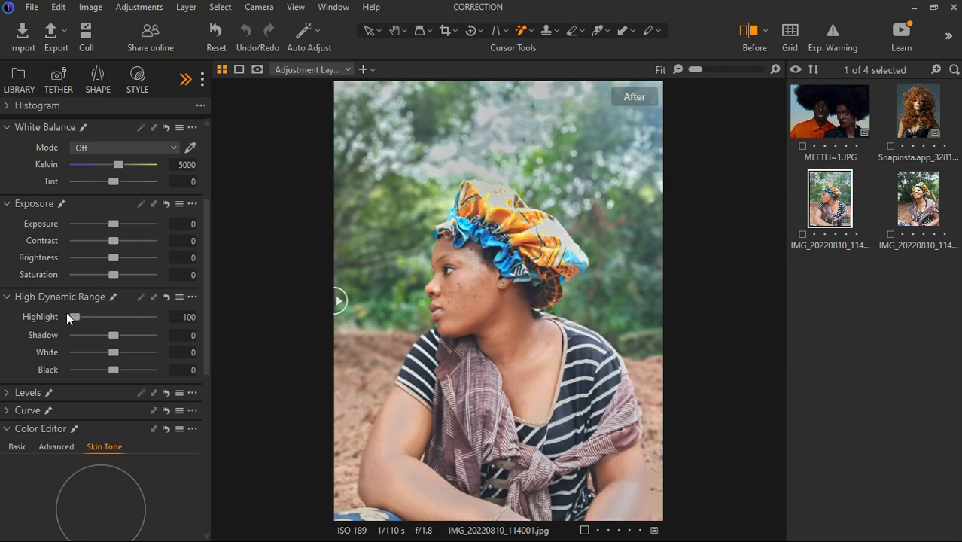
pyautogui.doubleClick(73, 316)
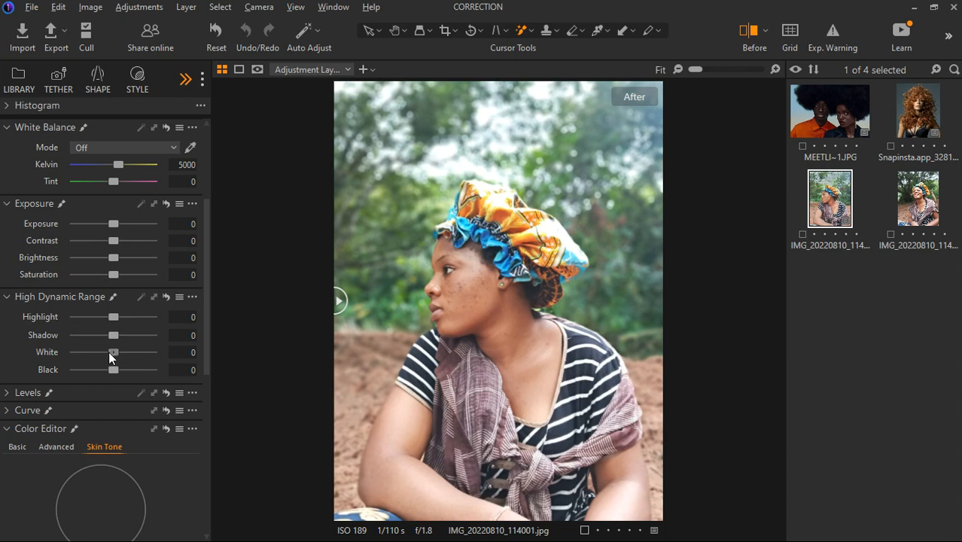
pyautogui.moveTo(108, 351); pyautogui.dragTo(84, 353)
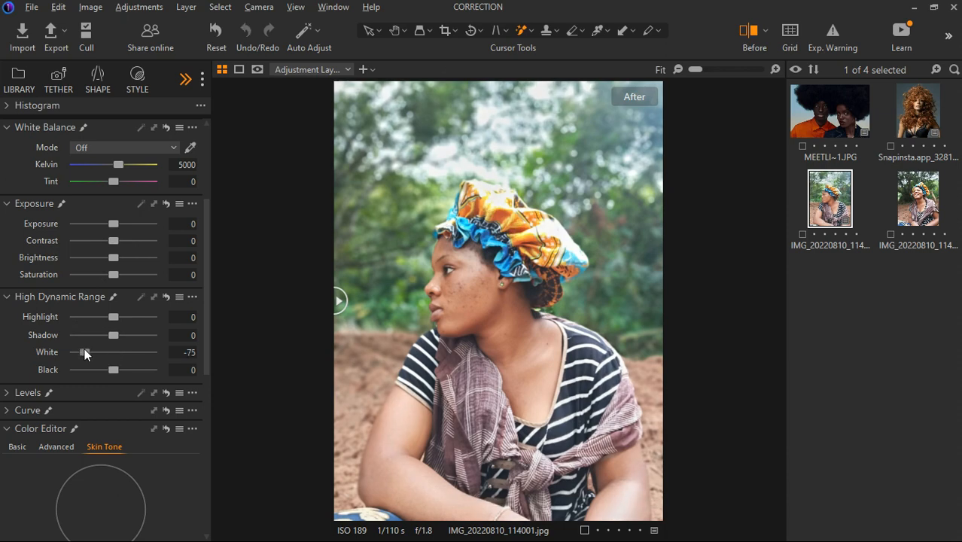
pyautogui.moveTo(84, 353); pyautogui.dragTo(92, 351)
pyautogui.moveTo(116, 317); pyautogui.dragTo(105, 317)
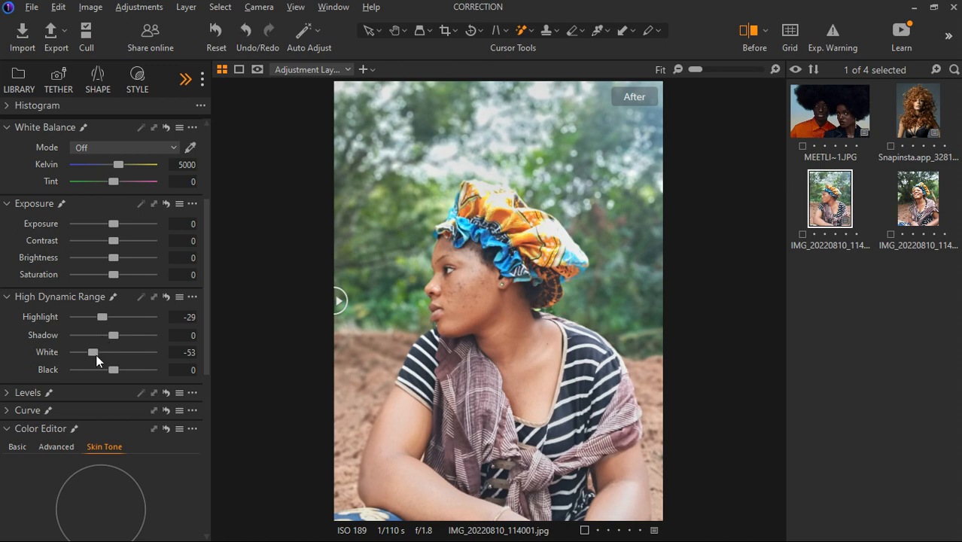
pyautogui.moveTo(96, 355); pyautogui.dragTo(107, 354)
# Compare the portrait before and after, and set the layer's Highlight to -24.
pyautogui.moveTo(362, 299); pyautogui.dragTo(435, 301)
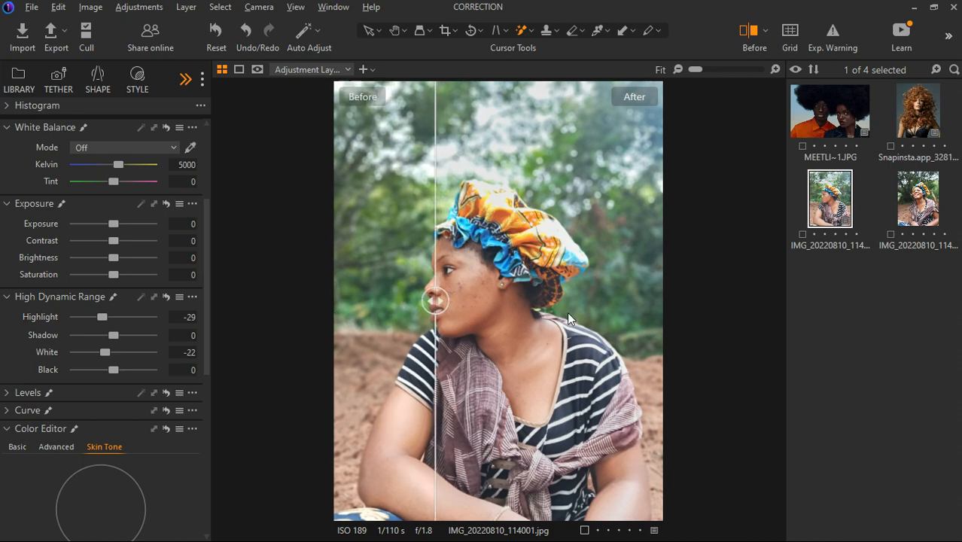
pyautogui.moveTo(566, 311); pyautogui.dragTo(309, 301)
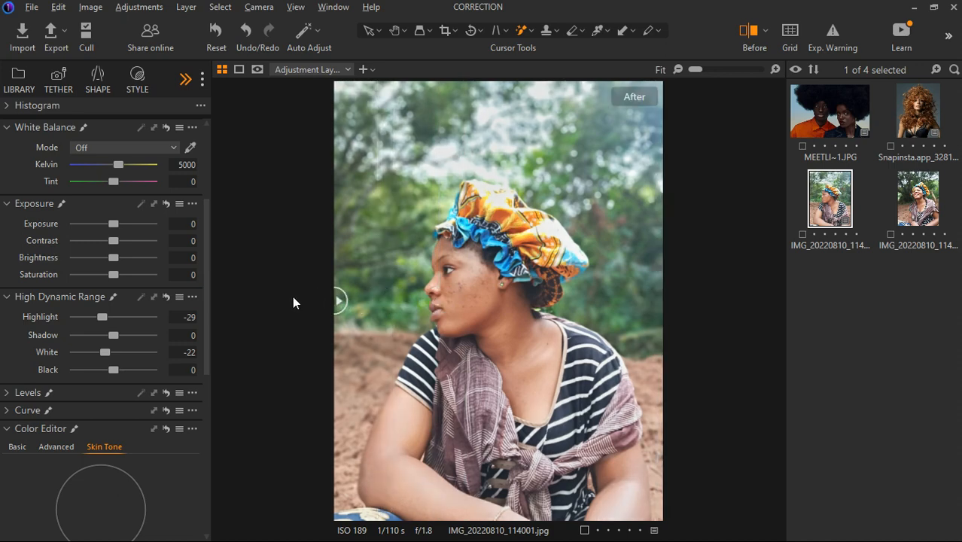
pyautogui.moveTo(98, 316); pyautogui.dragTo(100, 315)
# Try a skin tone correction sampled above the bonnet with Amount Lightness at -4.9 and a trial Uniformity Lightness change.
pyautogui.scroll(-3, 96, 429)
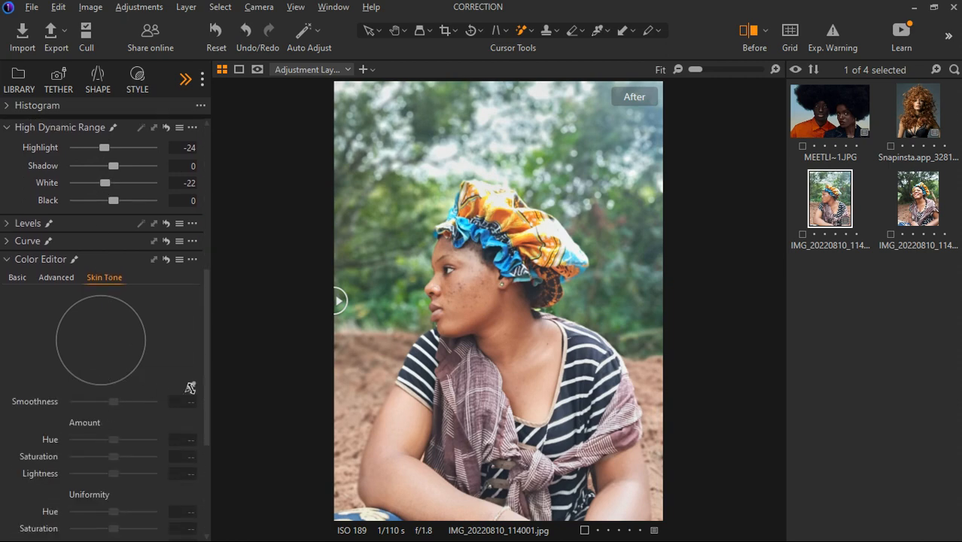
pyautogui.click(193, 386)
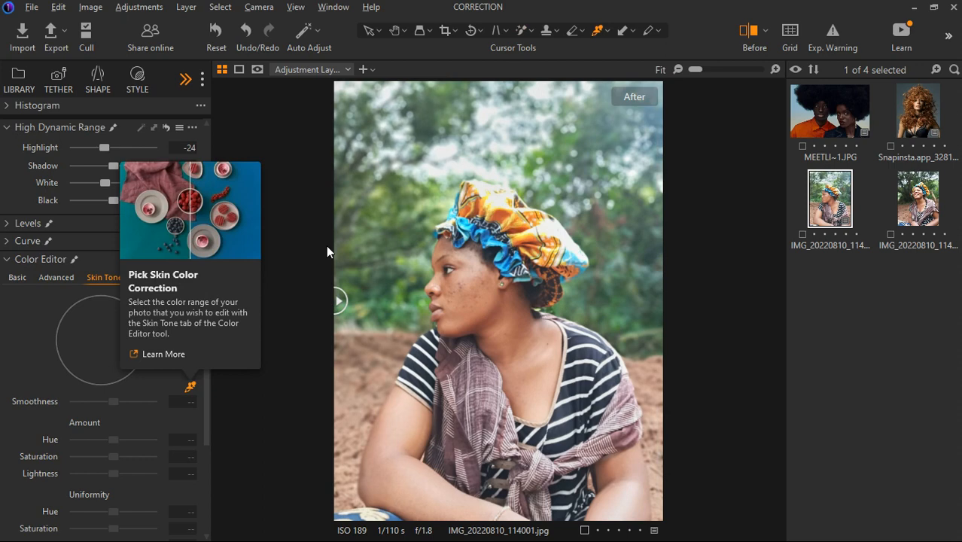
pyautogui.click(455, 161)
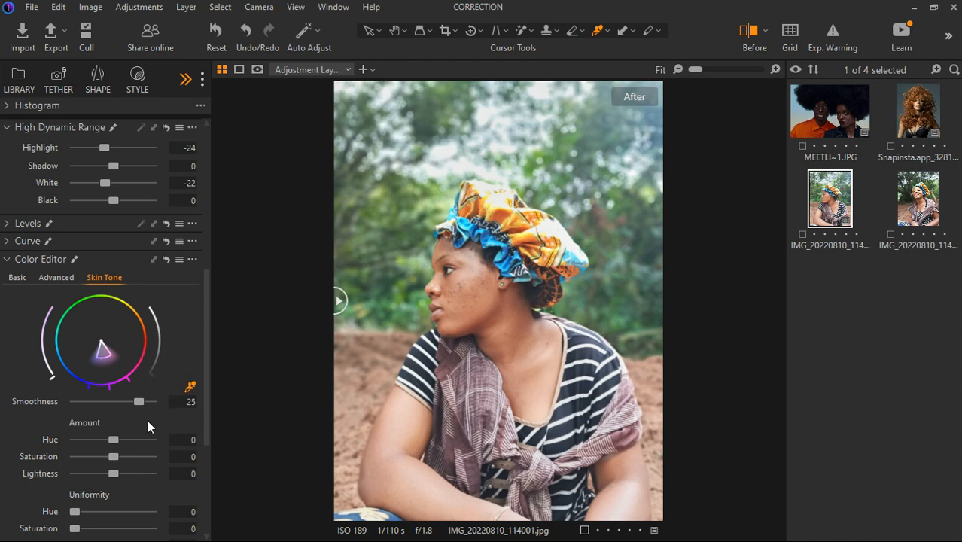
pyautogui.scroll(-3, 146, 420)
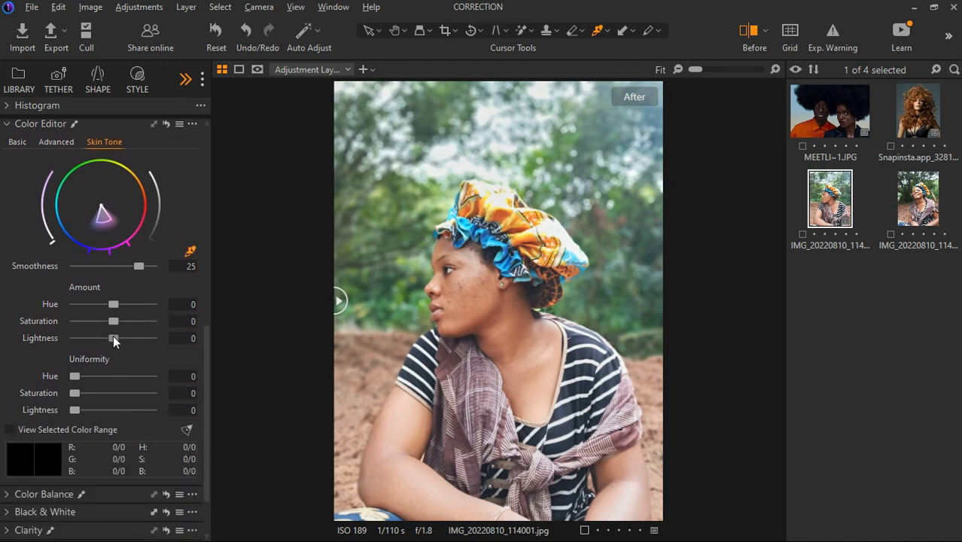
pyautogui.moveTo(113, 337); pyautogui.dragTo(94, 337)
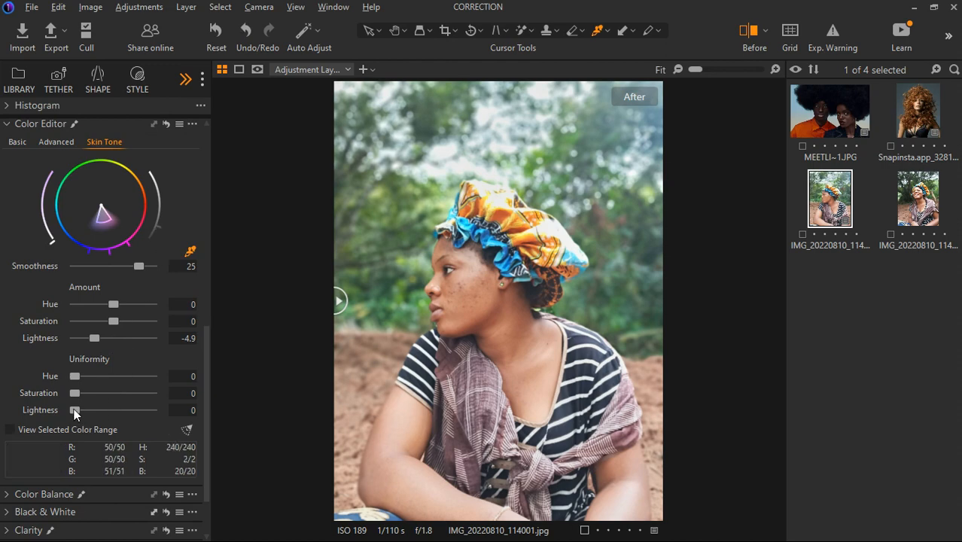
pyautogui.moveTo(74, 410); pyautogui.dragTo(100, 410)
pyautogui.moveTo(119, 414); pyautogui.dragTo(78, 417)
# Sample the woman's neck skin as the skin tone range, and set Uniformity Lightness to 41 and Amount Lightness to -10.
pyautogui.click(189, 256)
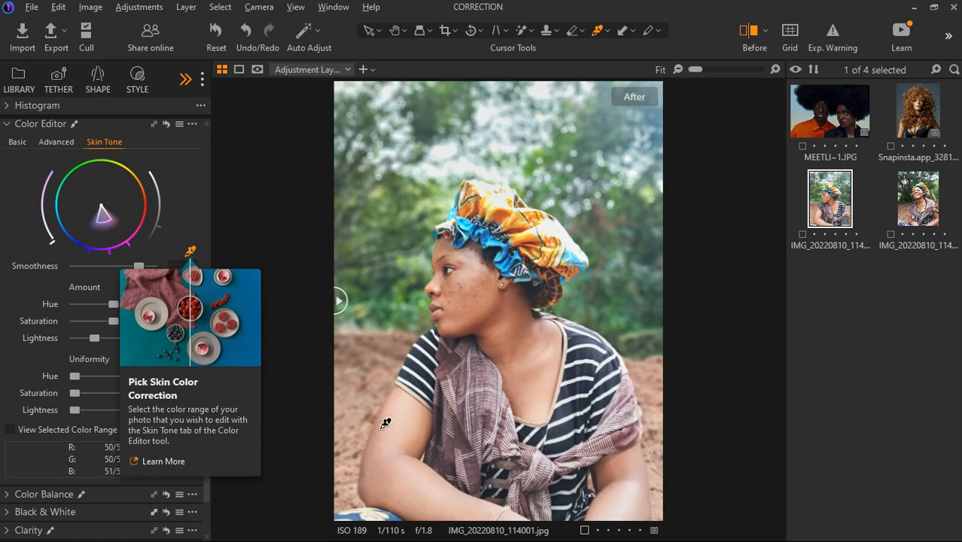
pyautogui.click(494, 335)
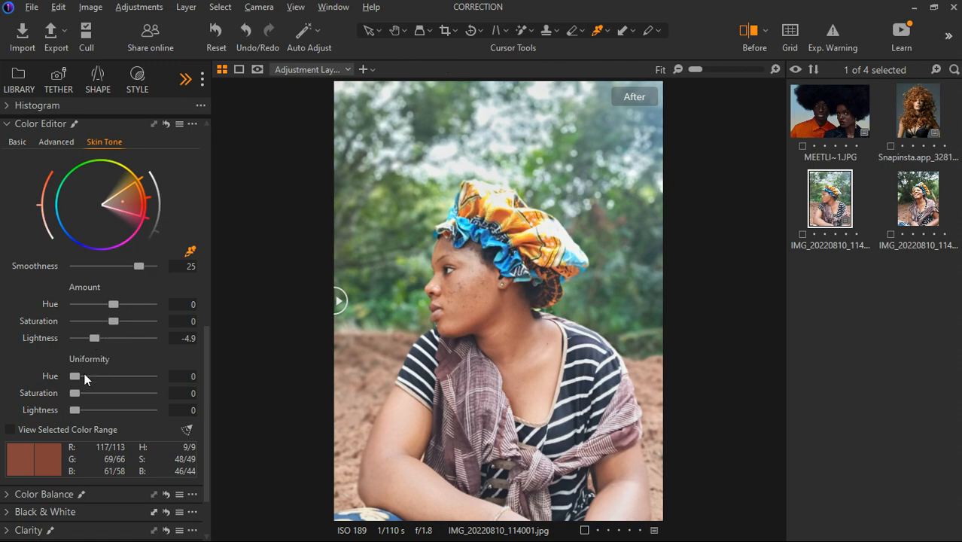
pyautogui.moveTo(73, 410); pyautogui.dragTo(98, 413)
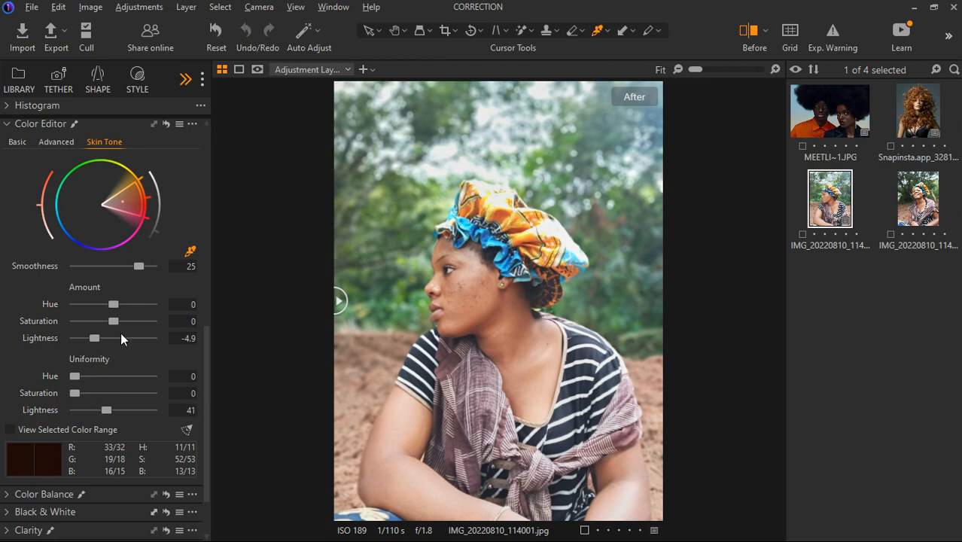
pyautogui.moveTo(93, 338); pyautogui.dragTo(73, 340)
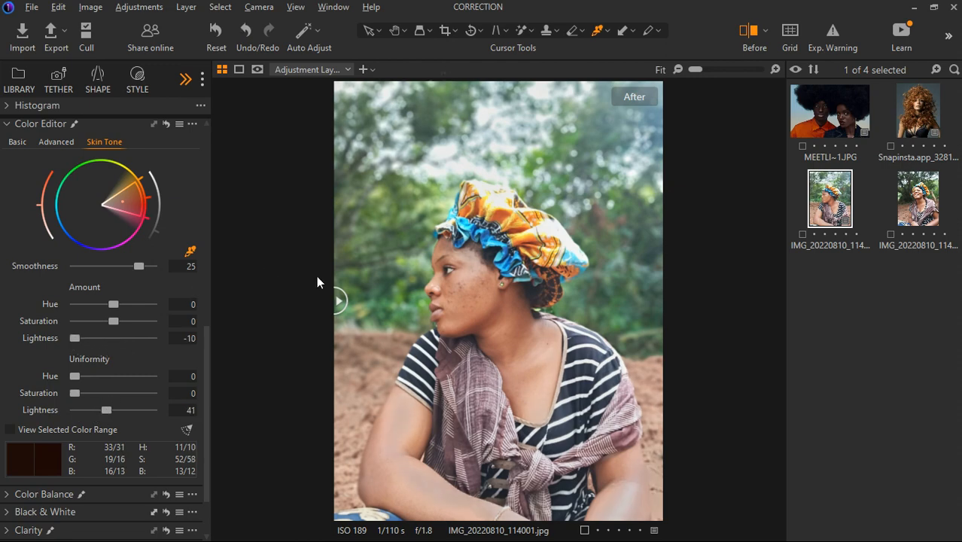
# Compare the whole portrait before and after, and lower the adjustment layer's opacity to 59.
pyautogui.moveTo(338, 301); pyautogui.dragTo(631, 305)
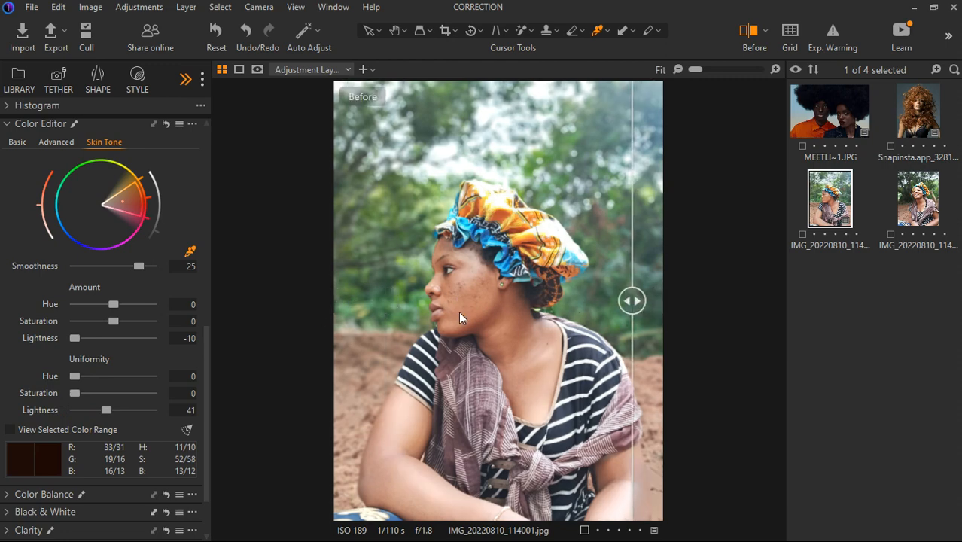
pyautogui.moveTo(458, 316); pyautogui.dragTo(271, 300)
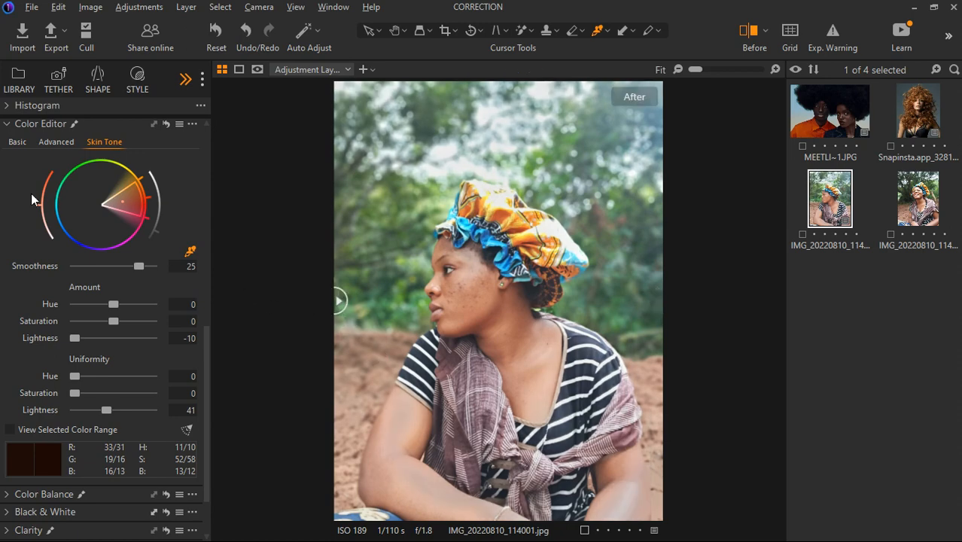
pyautogui.scroll(10, 31, 193)
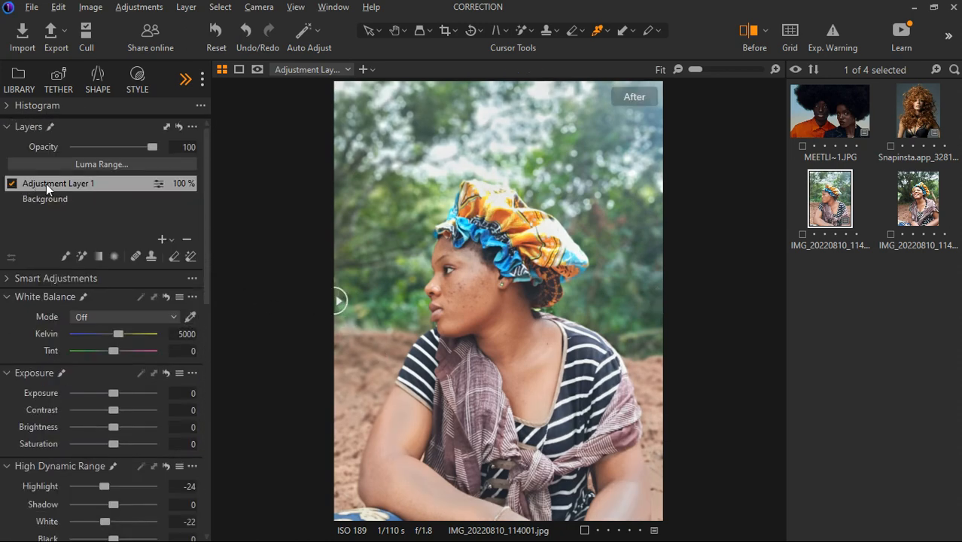
pyautogui.moveTo(149, 146); pyautogui.dragTo(118, 151)
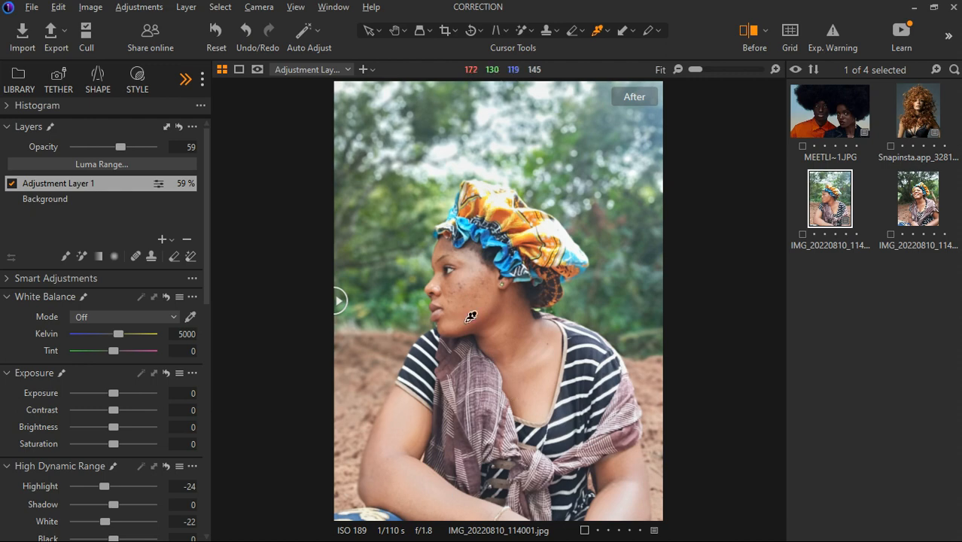
# Add a filled adjustment layer over the whole portrait and set its exposure Brightness to -15.
pyautogui.click(81, 256)
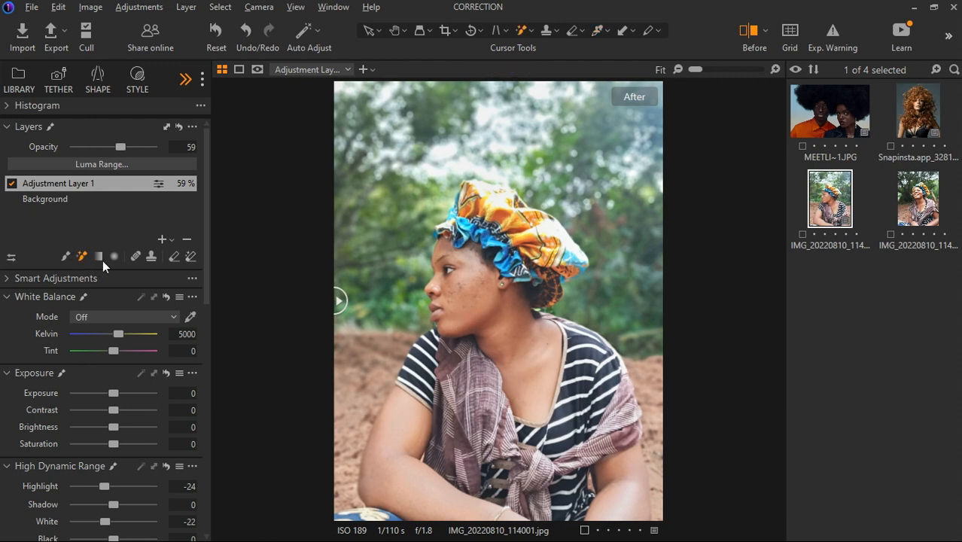
pyautogui.click(172, 239)
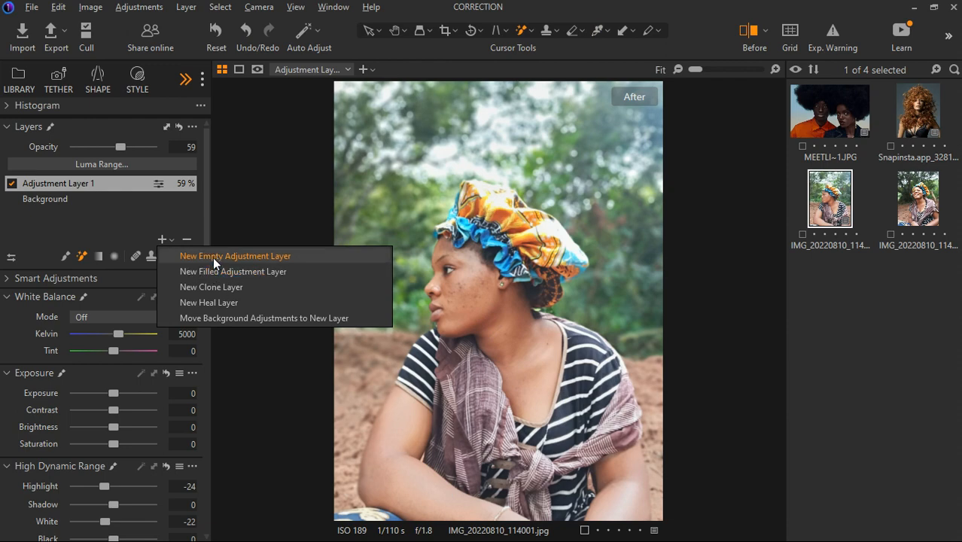
pyautogui.click(213, 268)
pyautogui.scroll(-2, 84, 421)
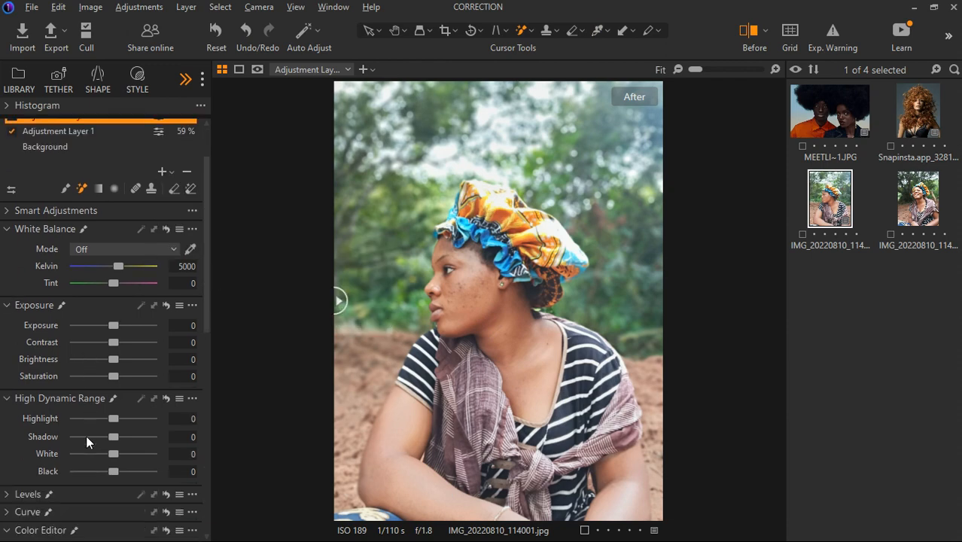
pyautogui.moveTo(117, 359); pyautogui.dragTo(99, 359)
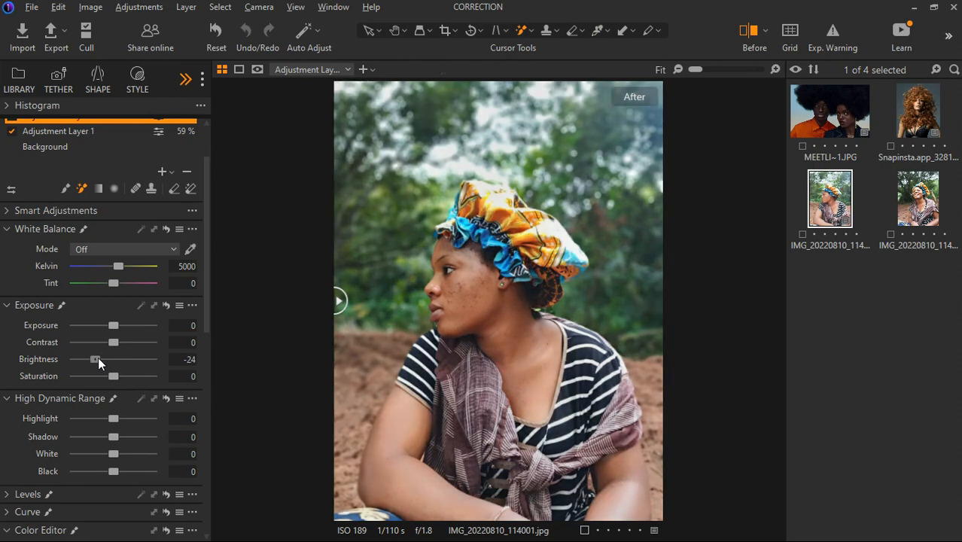
pyautogui.moveTo(97, 359); pyautogui.dragTo(106, 362)
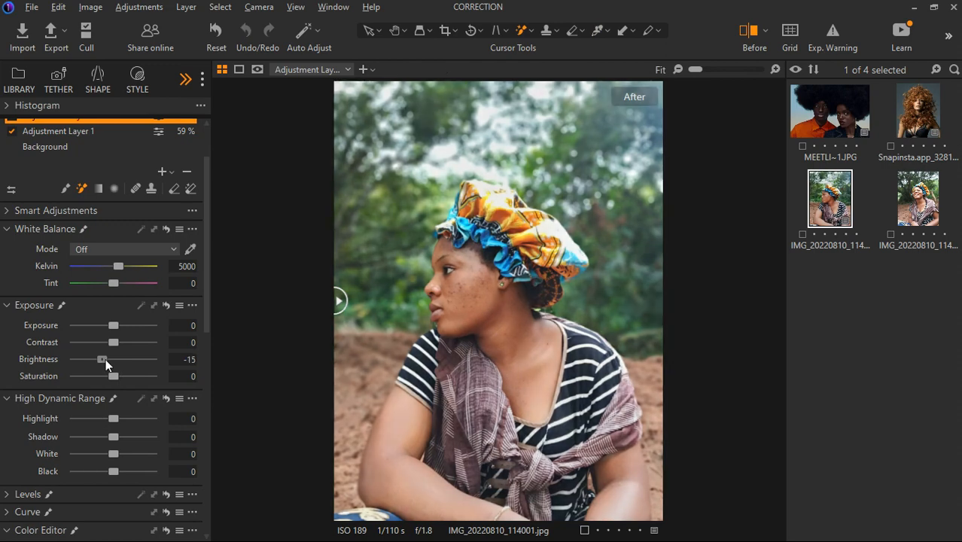
# Add an empty adjustment layer and mask the woman's face, neck and arms with the Magic Brush.
pyautogui.click(173, 174)
pyautogui.click(191, 188)
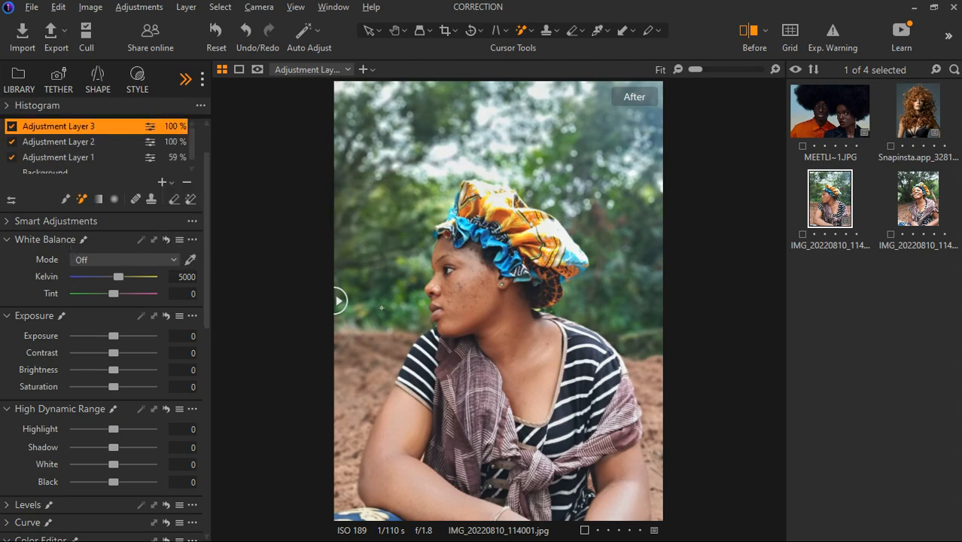
pyautogui.click(498, 301)
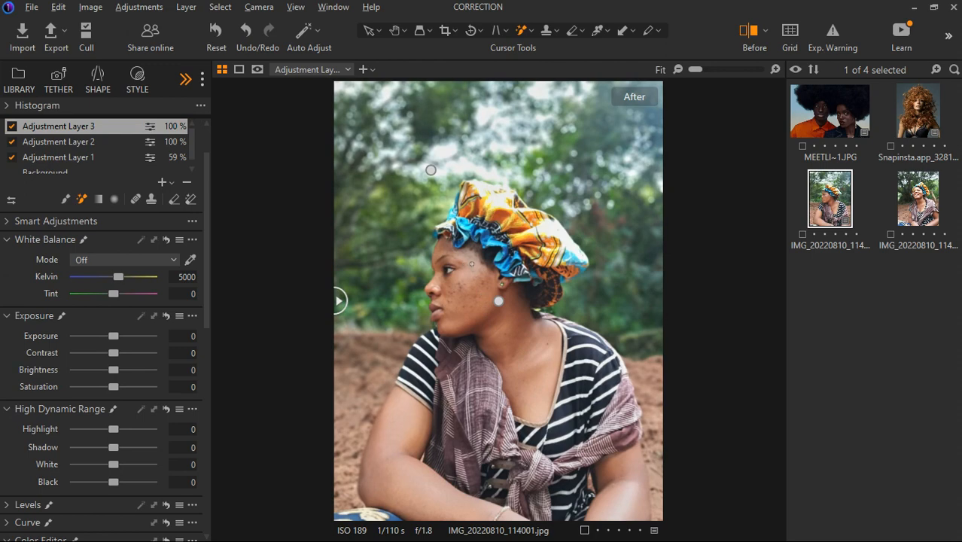
pyautogui.click(524, 365)
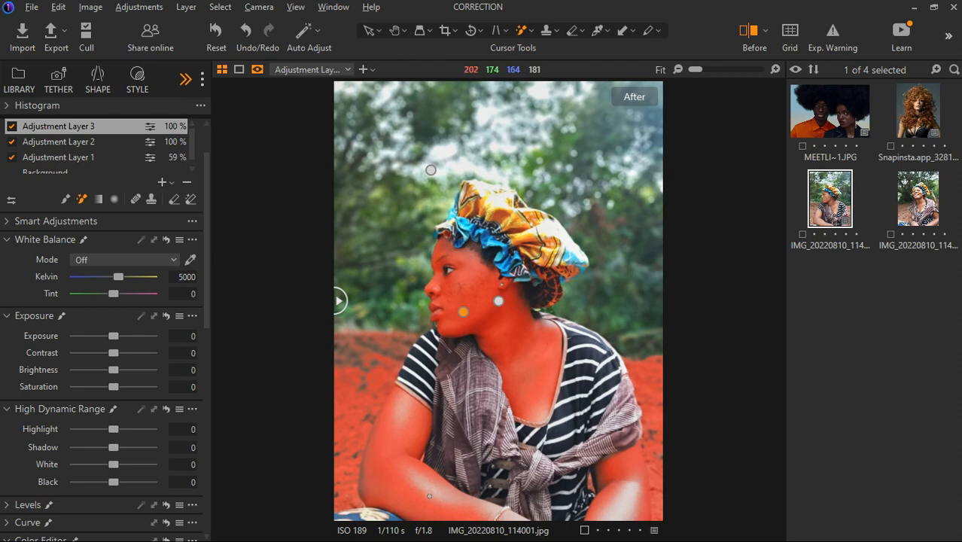
pyautogui.moveTo(426, 490); pyautogui.dragTo(452, 500)
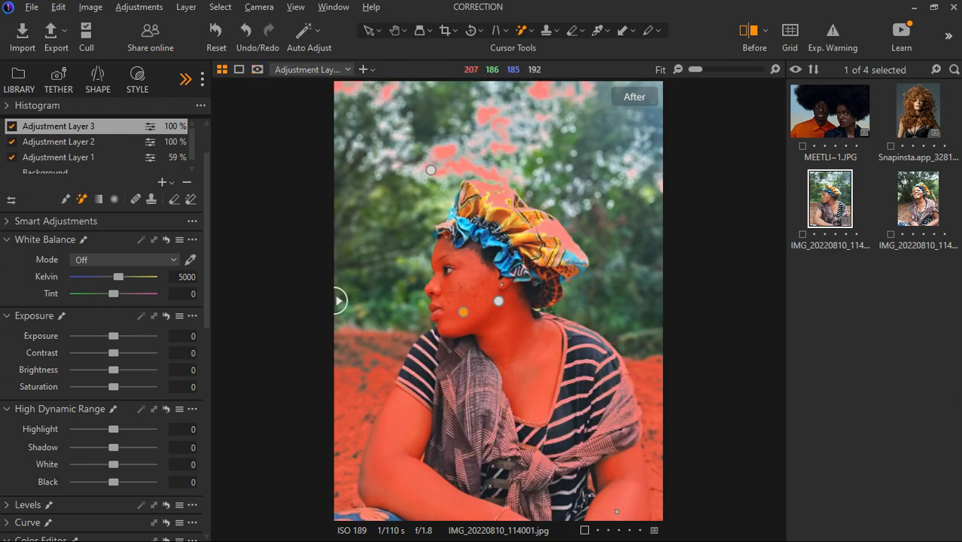
# Collapse the High Dynamic Range, Exposure and White Balance tools to make room for the Skin Tone editor.
pyautogui.scroll(-5, 89, 351)
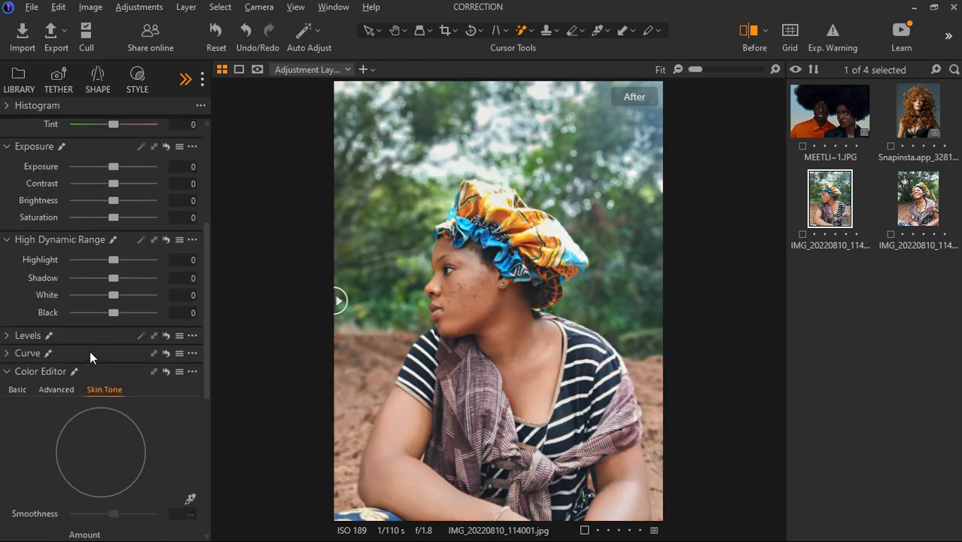
pyautogui.scroll(-3, 90, 351)
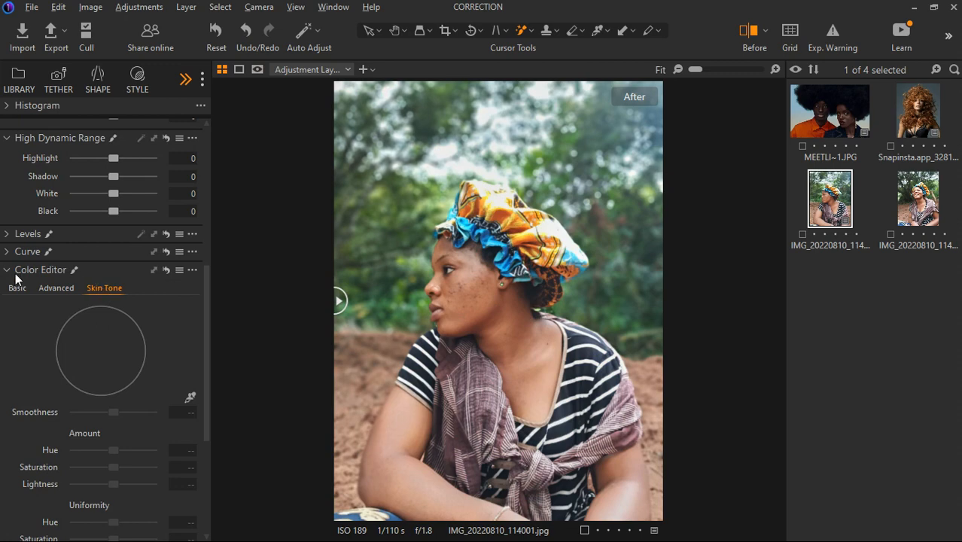
pyautogui.scroll(3, 15, 270)
pyautogui.click(8, 240)
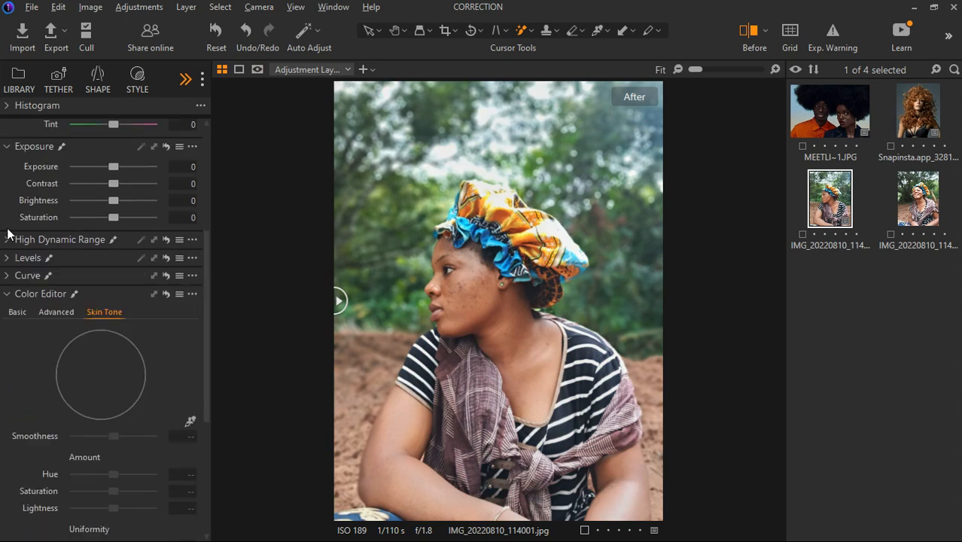
pyautogui.click(7, 147)
pyautogui.scroll(3, 7, 155)
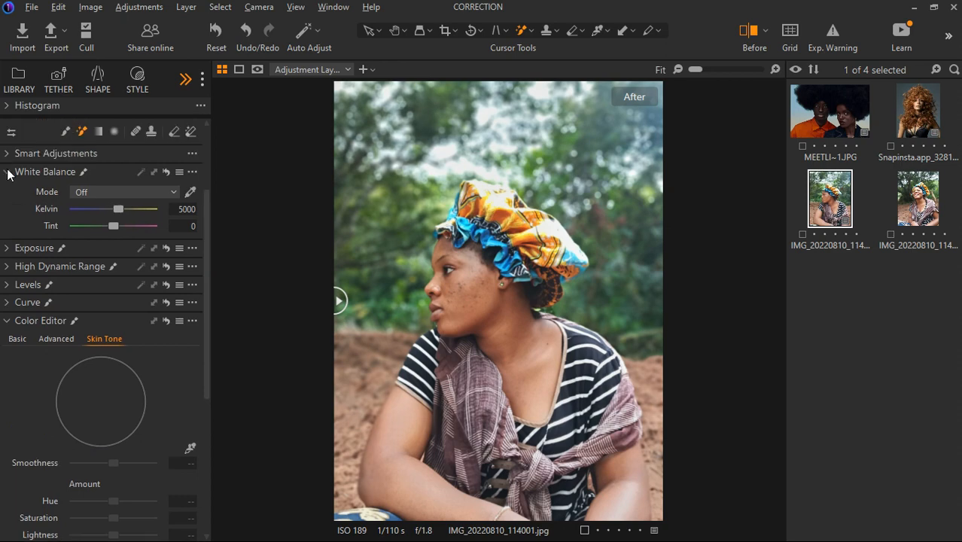
pyautogui.click(8, 173)
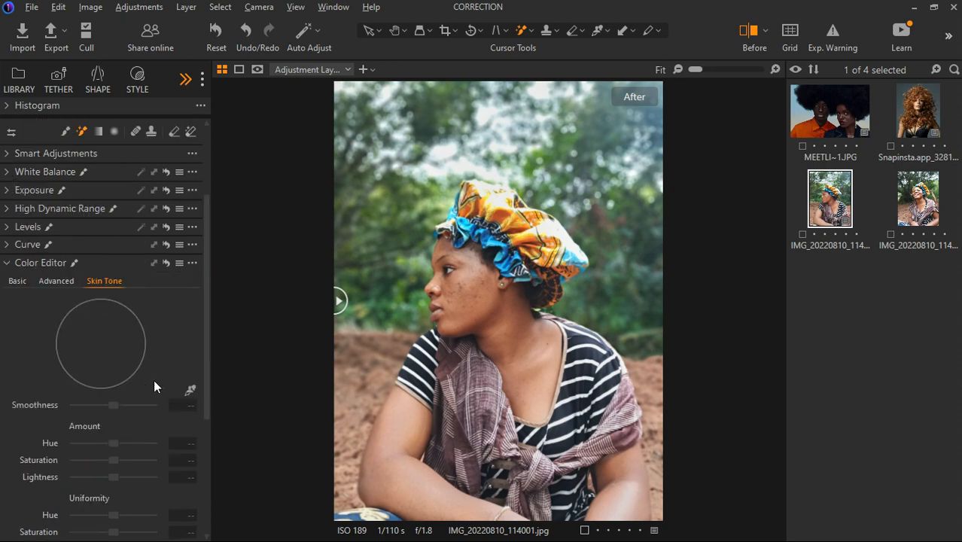
pyautogui.scroll(-1, 142, 339)
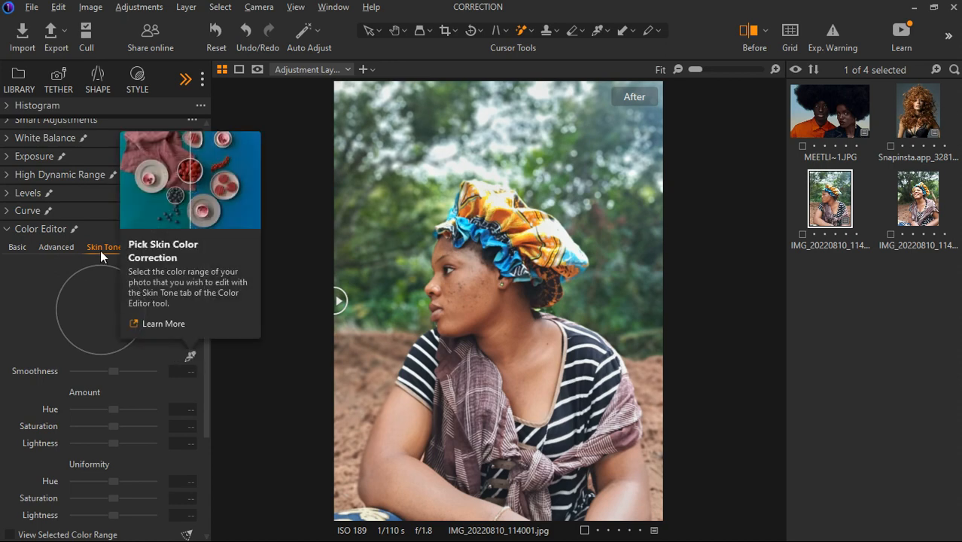
# Pick the skin tone range from the woman's face, trying beside the mouth and the nose before settling on the cheek below the ear.
pyautogui.click(189, 358)
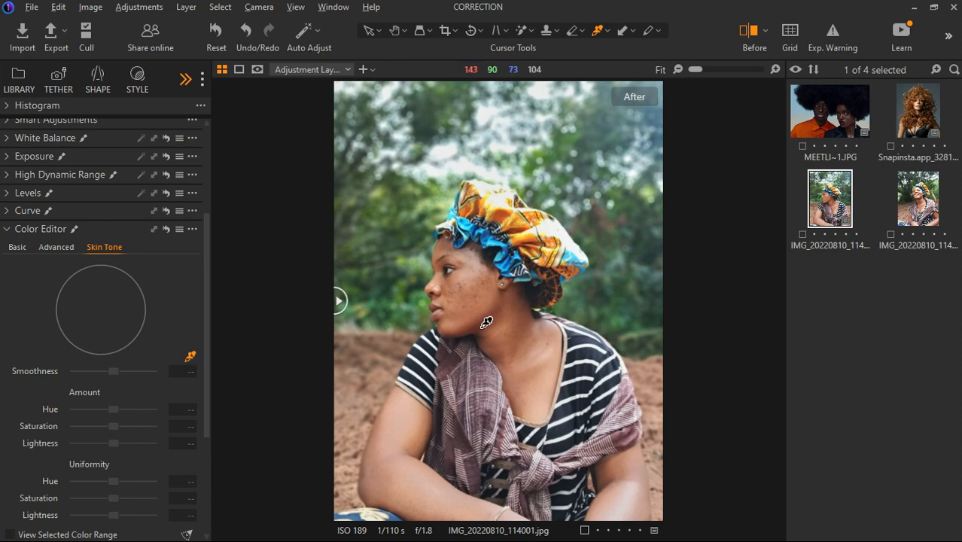
pyautogui.scroll(5, 486, 322)
pyautogui.scroll(-2, 486, 322)
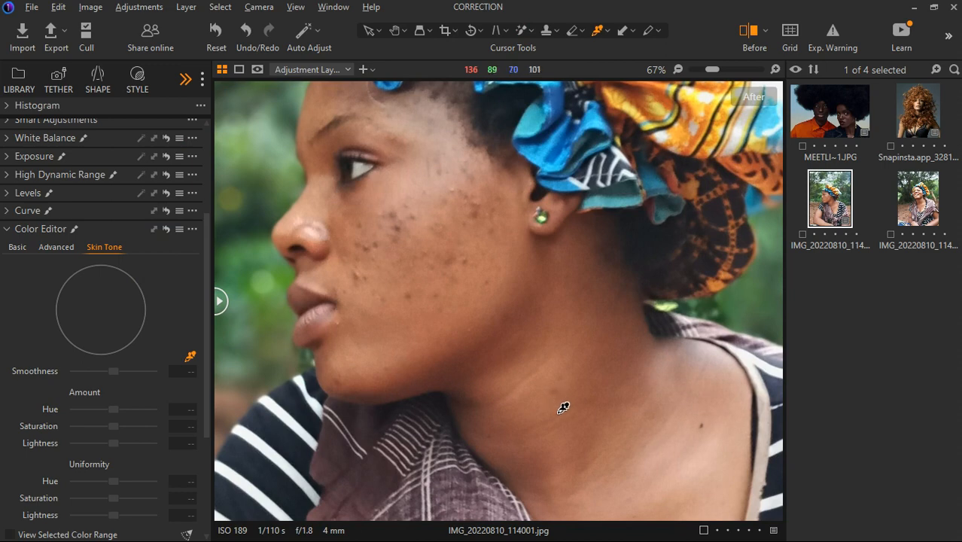
pyautogui.click(342, 271)
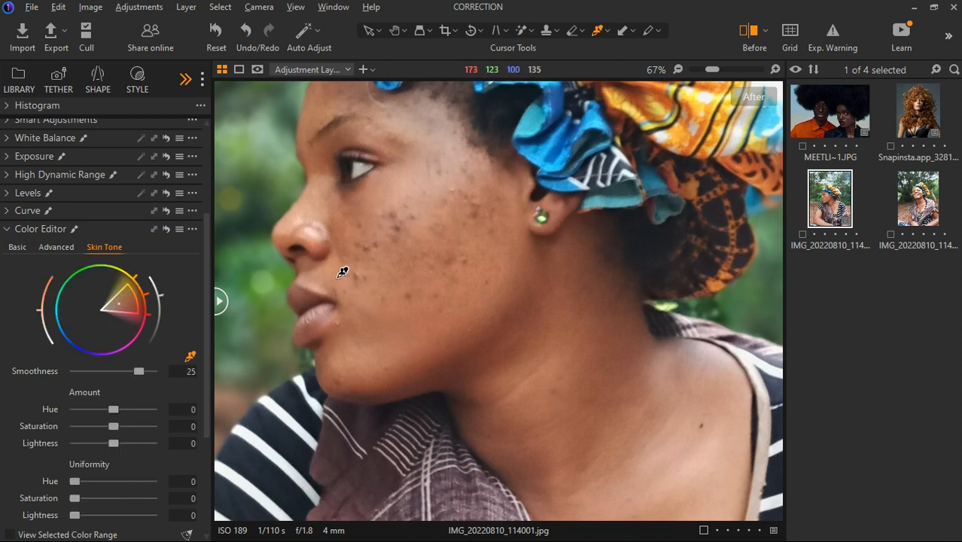
pyautogui.click(298, 239)
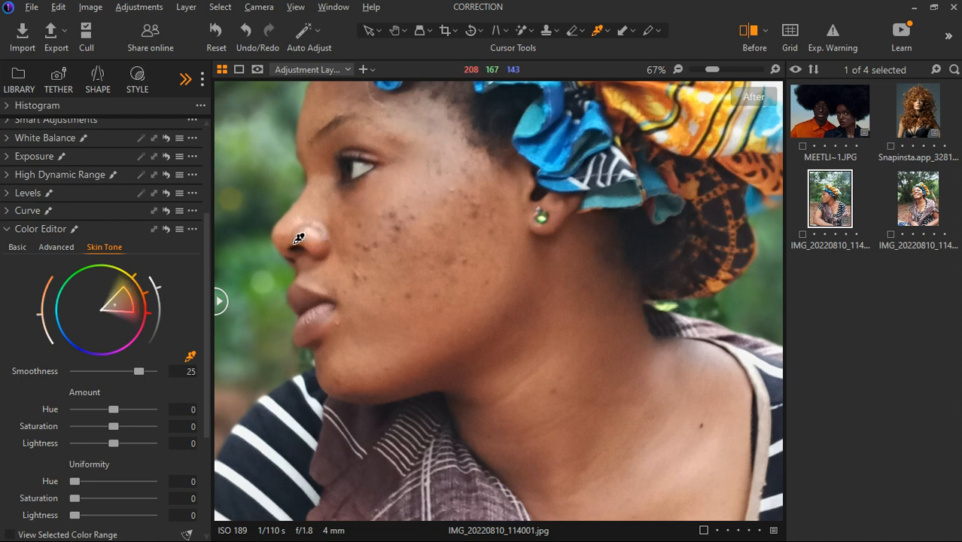
pyautogui.click(515, 266)
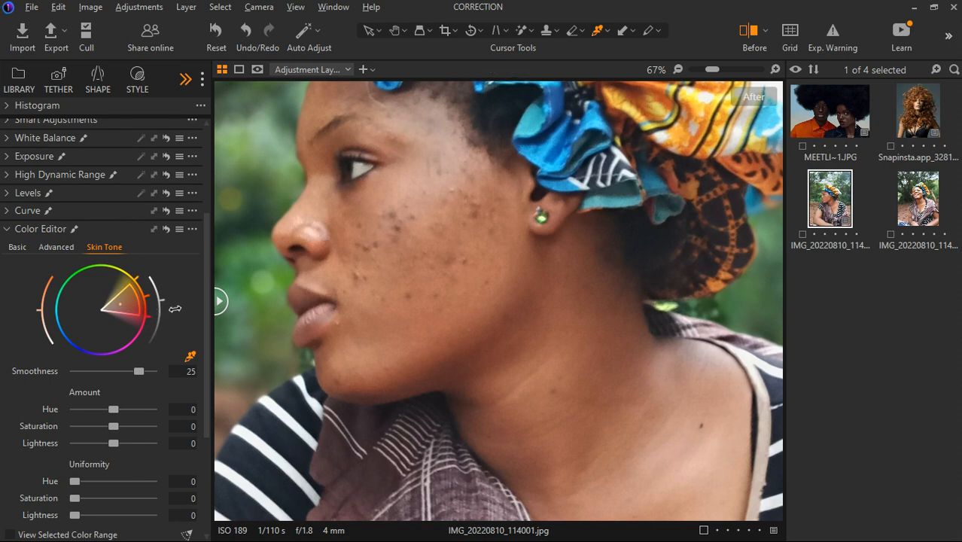
# Set the skin tone Uniformity to Hue 85, Saturation 89 and Lightness 52.
pyautogui.hotkey('ctrl', '0')
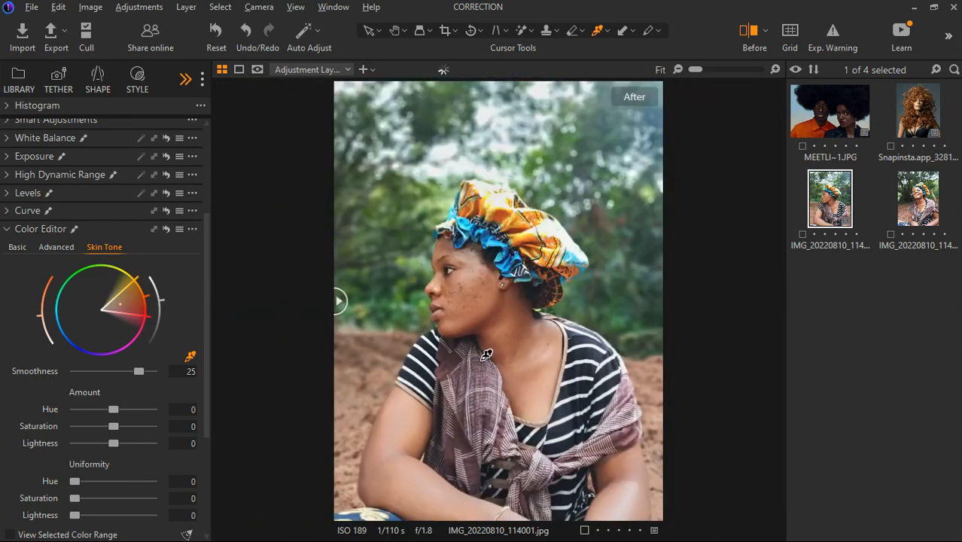
pyautogui.scroll(2, 532, 438)
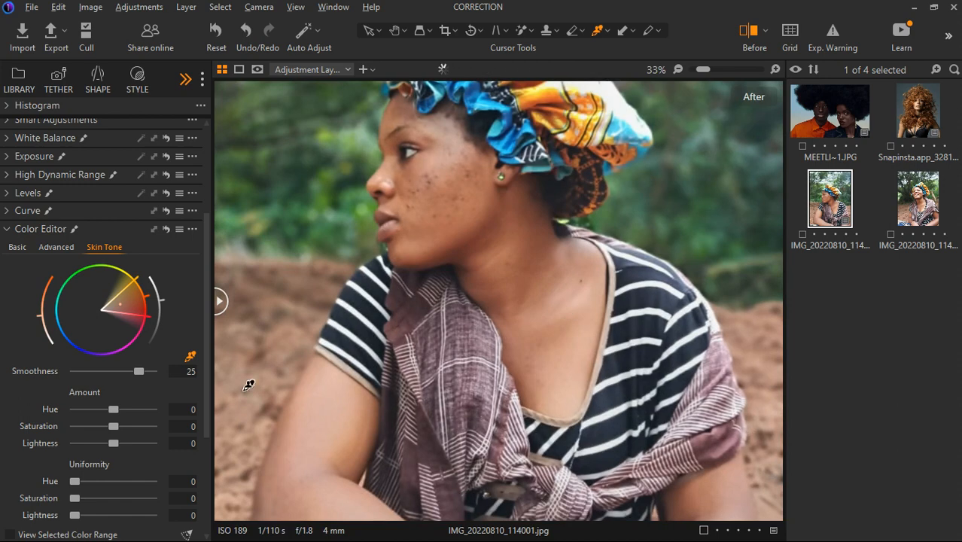
pyautogui.scroll(-3, 109, 406)
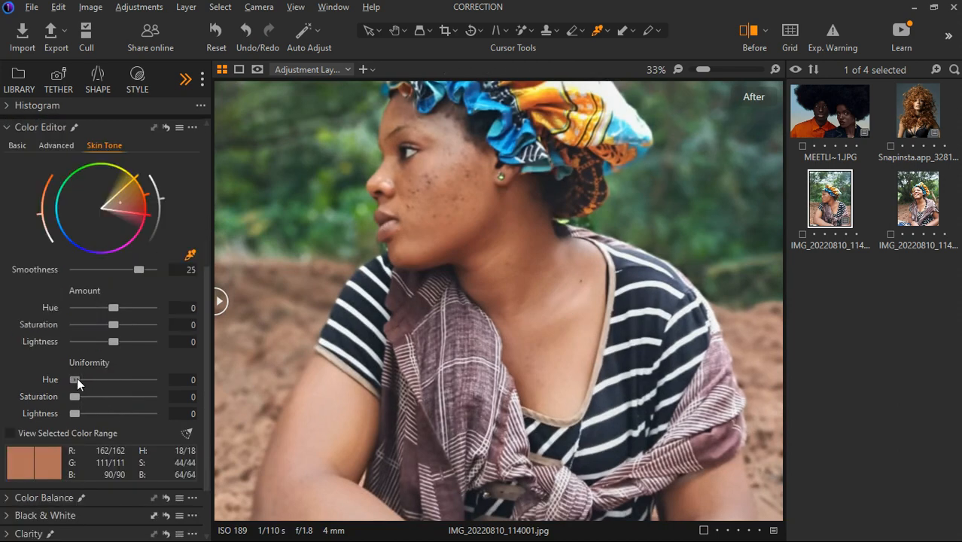
pyautogui.moveTo(76, 380); pyautogui.dragTo(114, 380)
pyautogui.moveTo(142, 380); pyautogui.dragTo(152, 386)
pyautogui.moveTo(93, 394); pyautogui.dragTo(131, 397)
pyautogui.moveTo(132, 393); pyautogui.dragTo(140, 394)
pyautogui.scroll(-1, 390, 324)
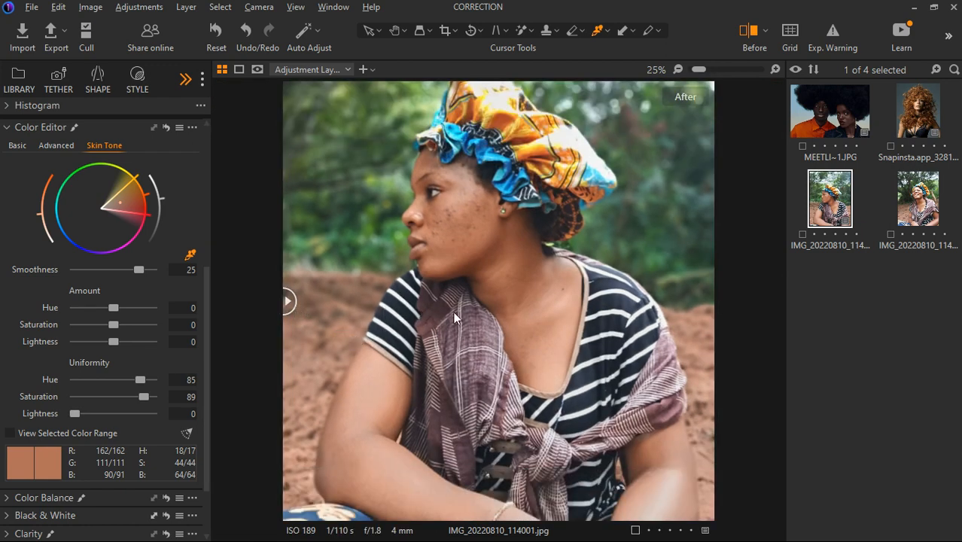
pyautogui.moveTo(452, 311); pyautogui.dragTo(179, 344)
pyautogui.moveTo(74, 413); pyautogui.dragTo(117, 414)
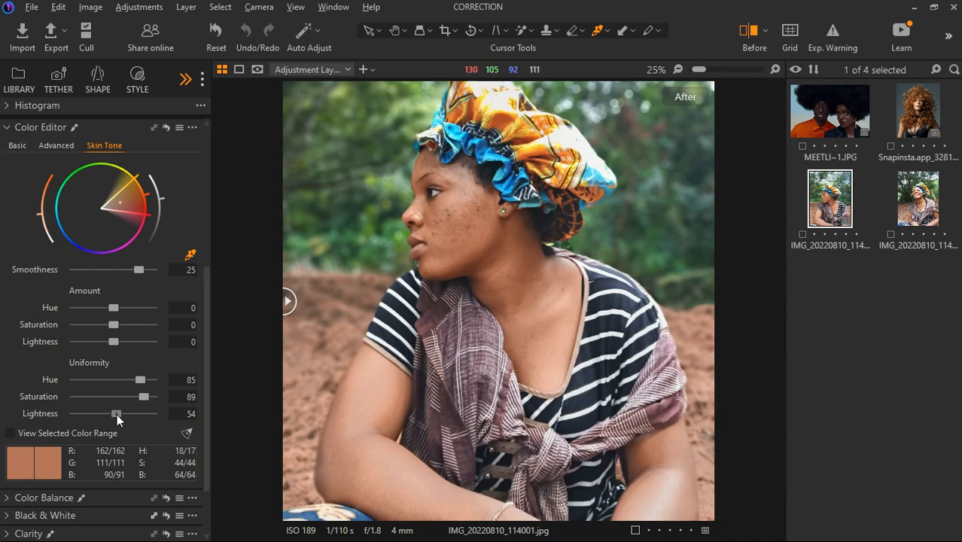
pyautogui.moveTo(115, 414); pyautogui.dragTo(115, 413)
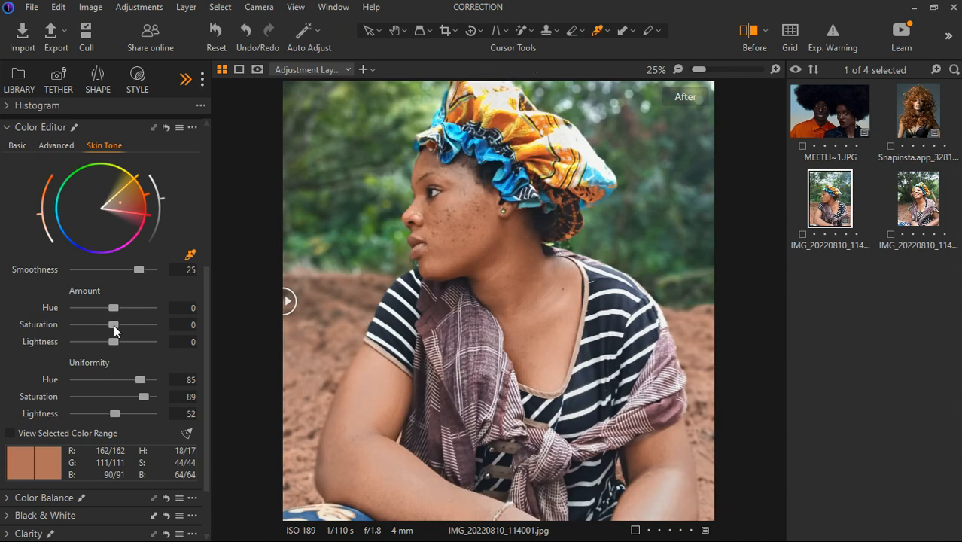
# Try a skin tone Amount Hue of -5, then set Amount Hue to 5 and Amount Saturation to 15.8.
pyautogui.moveTo(115, 308); pyautogui.dragTo(56, 320)
pyautogui.scroll(3, 543, 257)
pyautogui.scroll(-1, 540, 256)
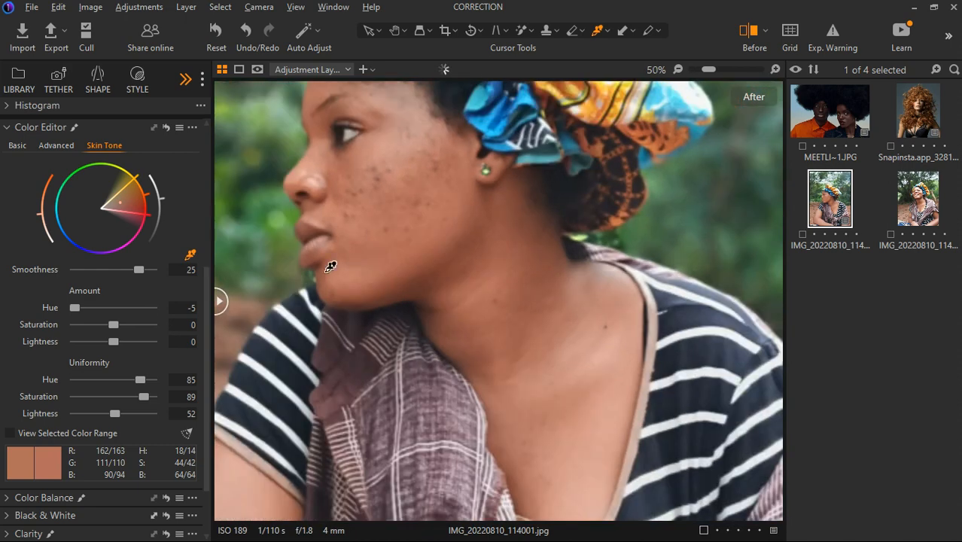
pyautogui.moveTo(75, 308); pyautogui.dragTo(194, 316)
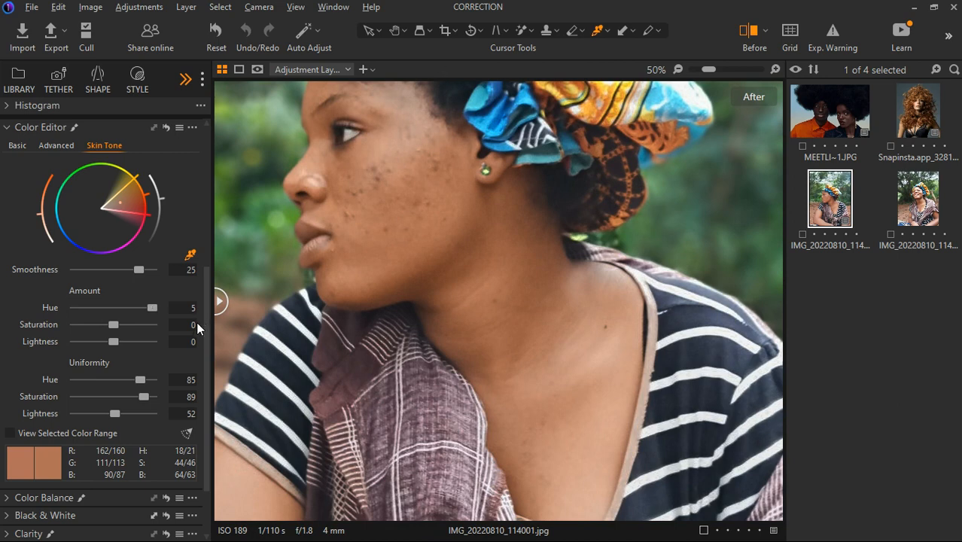
pyautogui.moveTo(125, 322); pyautogui.dragTo(131, 322)
# Compare the portrait before and after the skin tone correction, both as a whole and close up.
pyautogui.scroll(-2, 414, 328)
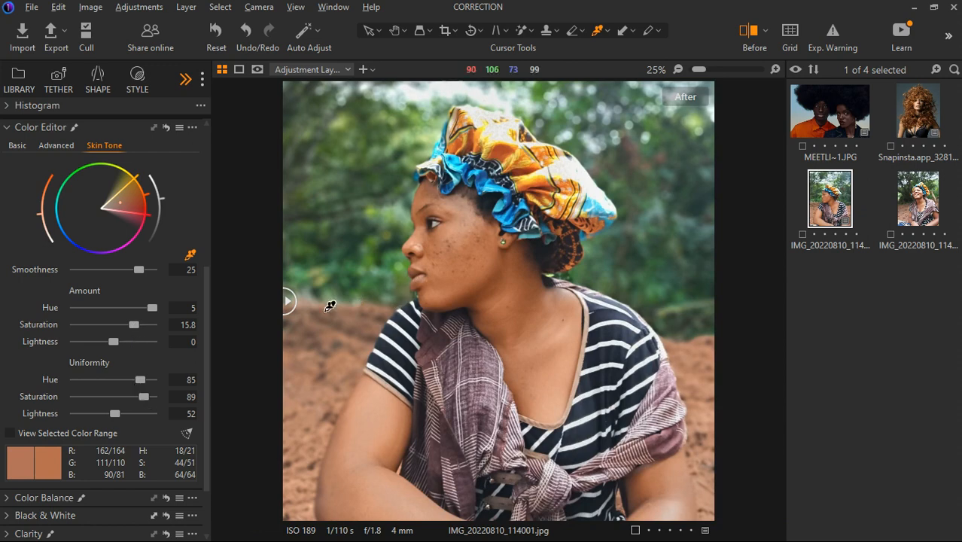
pyautogui.moveTo(289, 302)
pyautogui.mouseDown()
pyautogui.moveTo(665, 304)
pyautogui.moveTo(301, 309)
pyautogui.mouseUp()
pyautogui.moveTo(366, 313); pyautogui.dragTo(281, 299)
pyautogui.scroll(-2, 556, 283)
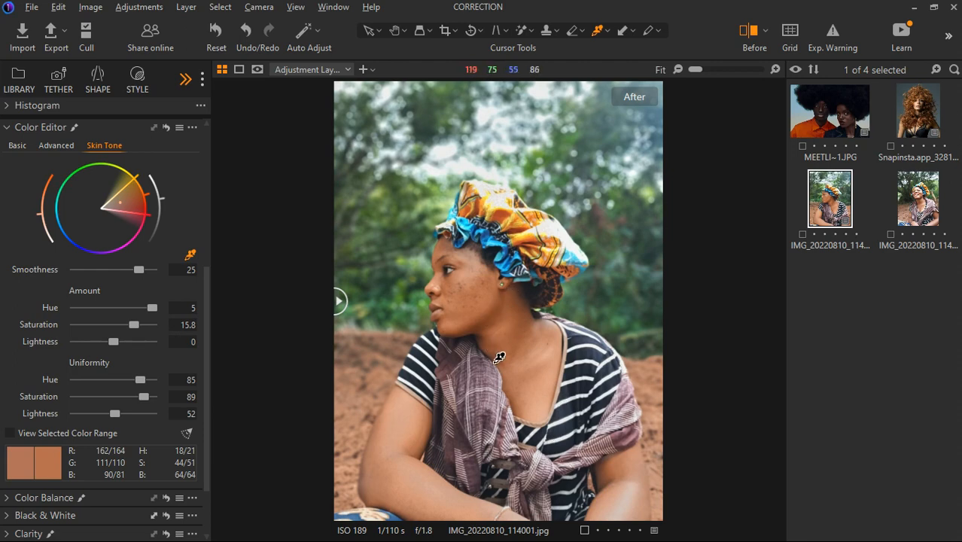
pyautogui.scroll(1, 498, 358)
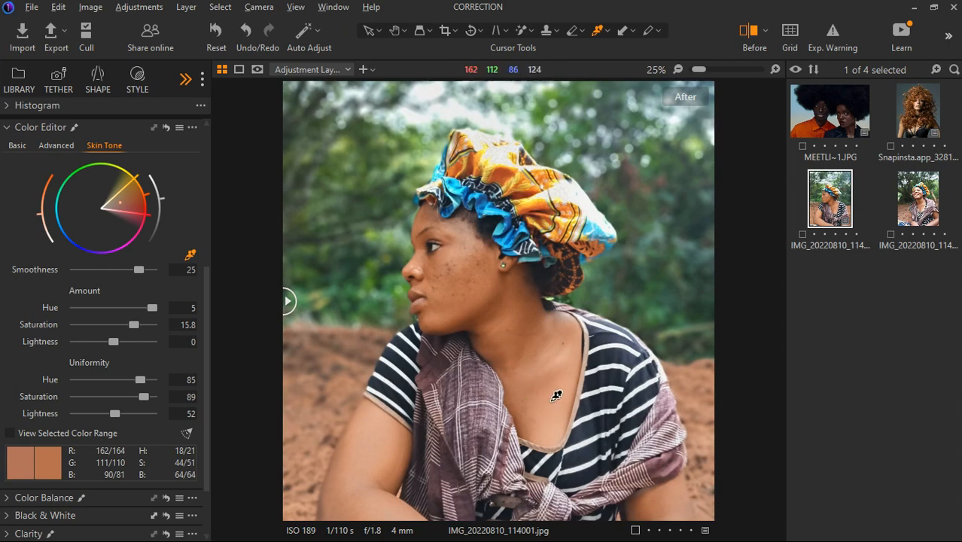
pyautogui.scroll(1, 519, 337)
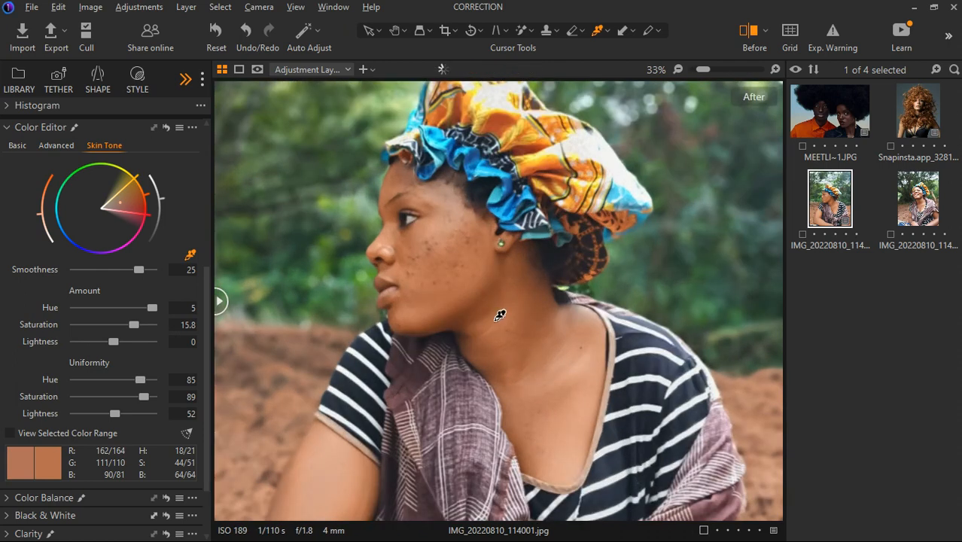
# Add another empty adjustment layer and mask the shaded skin under the jaw and along the neck with the Magic Brush.
pyautogui.scroll(5, 152, 218)
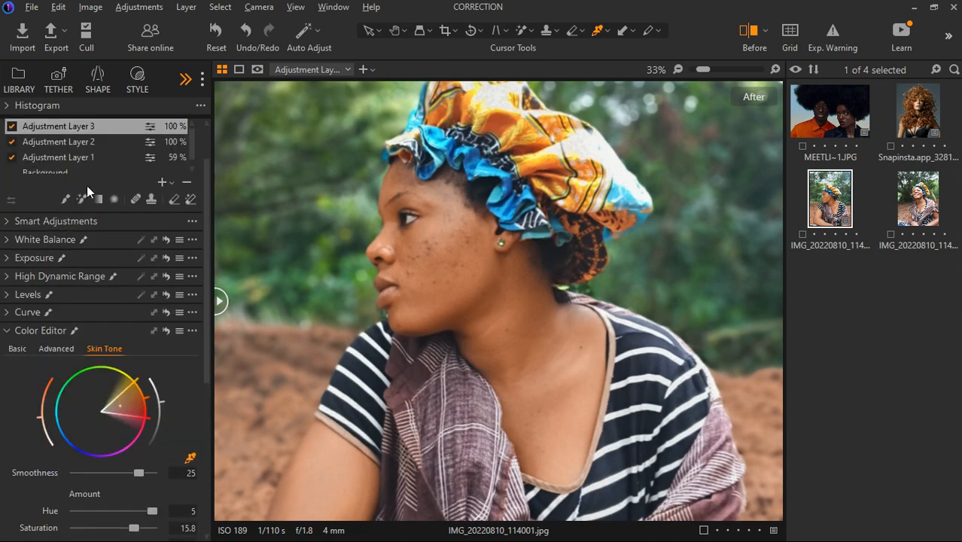
pyautogui.click(171, 183)
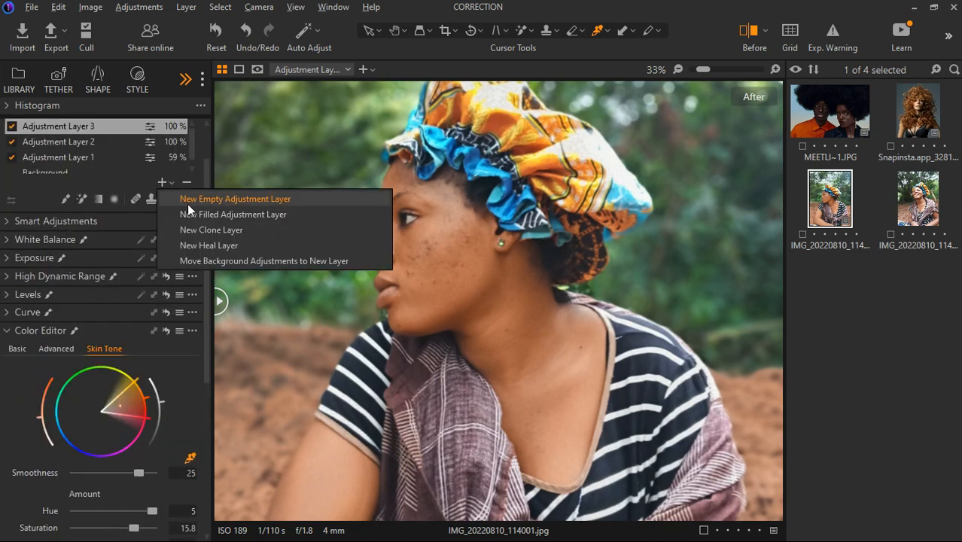
pyautogui.click(190, 201)
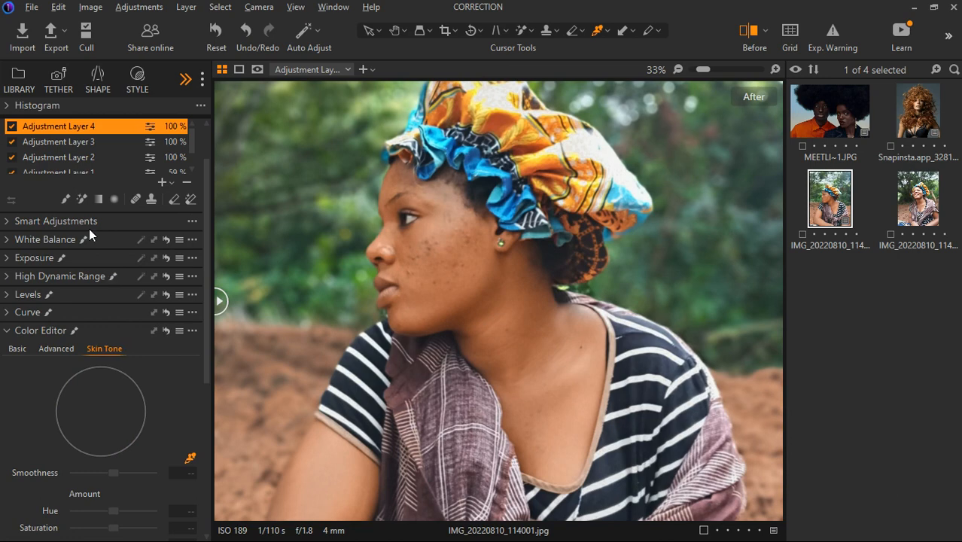
pyautogui.click(82, 200)
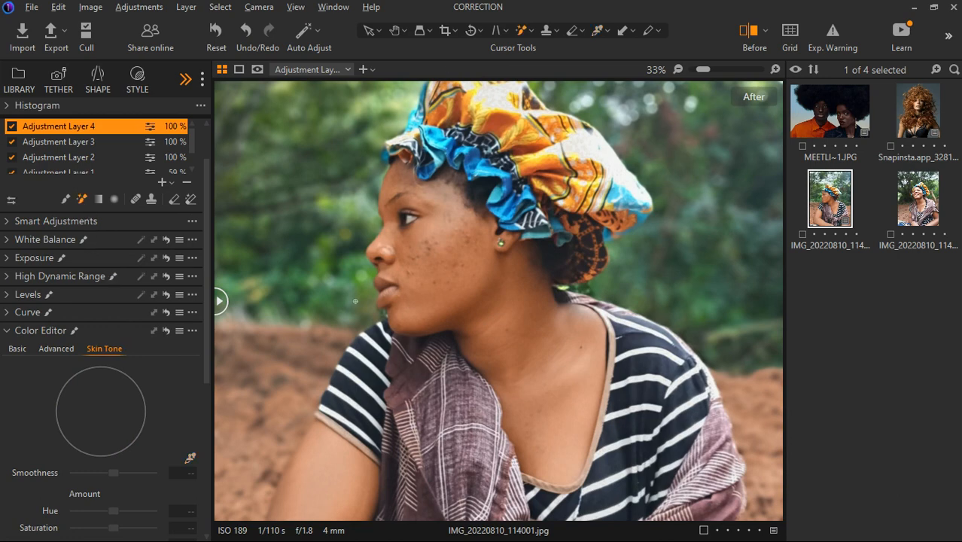
pyautogui.click(457, 319)
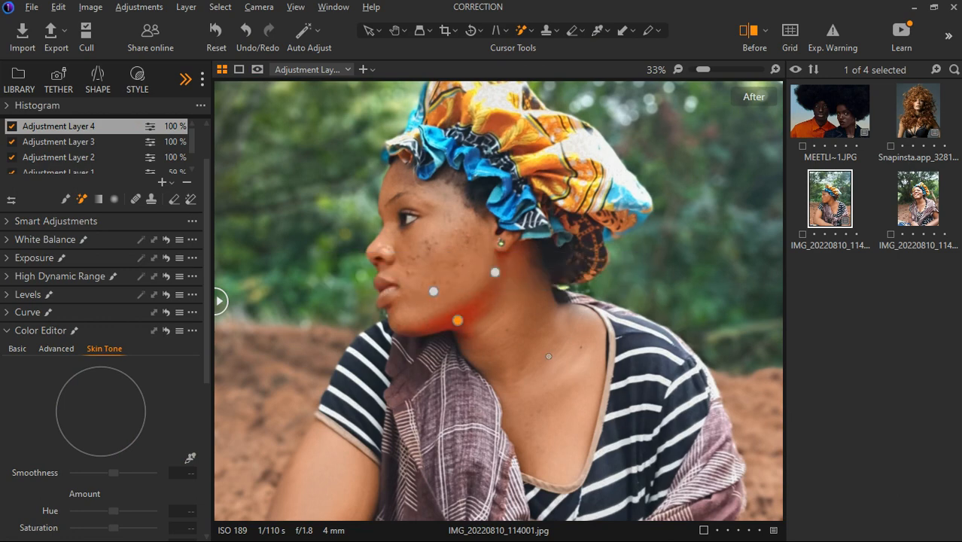
pyautogui.scroll(4, 472, 312)
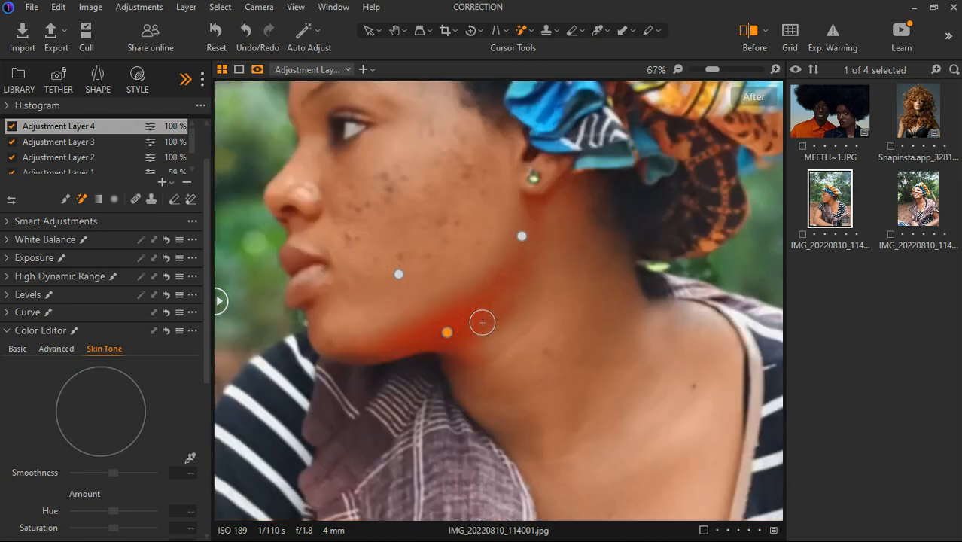
pyautogui.scroll(-2, 472, 312)
pyautogui.scroll(-1, 473, 314)
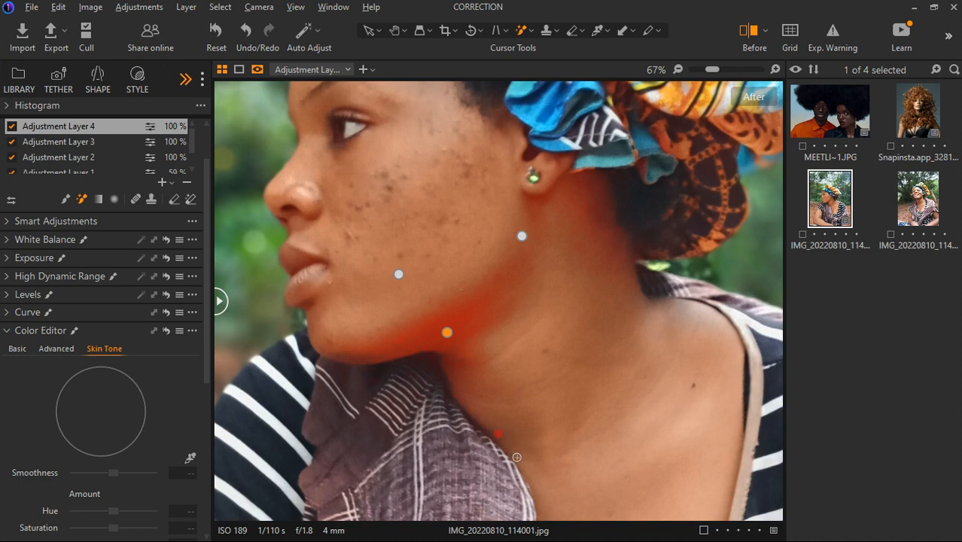
pyautogui.scroll(-2, 516, 457)
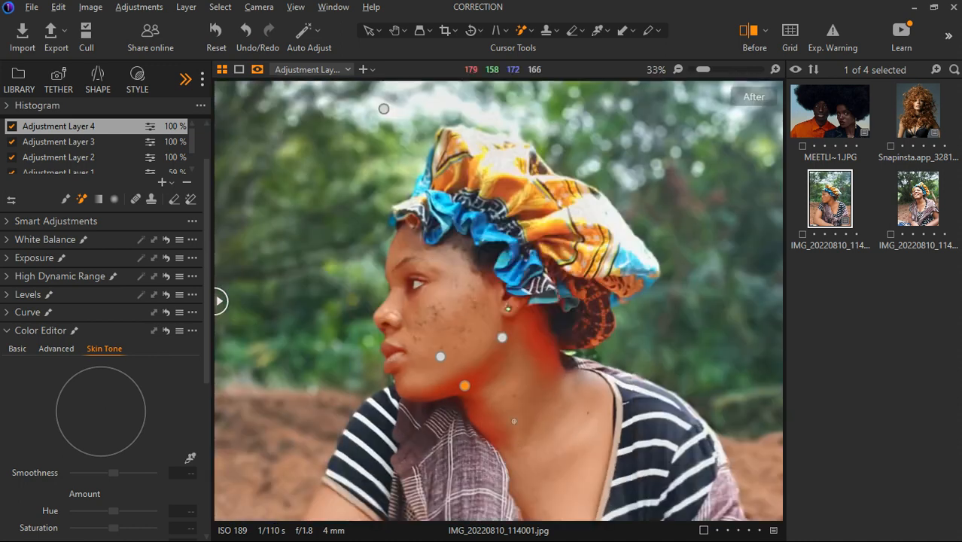
# Sample the skin colour on the lower cheek for the neck layer's skin tone correction.
pyautogui.scroll(-2, 487, 251)
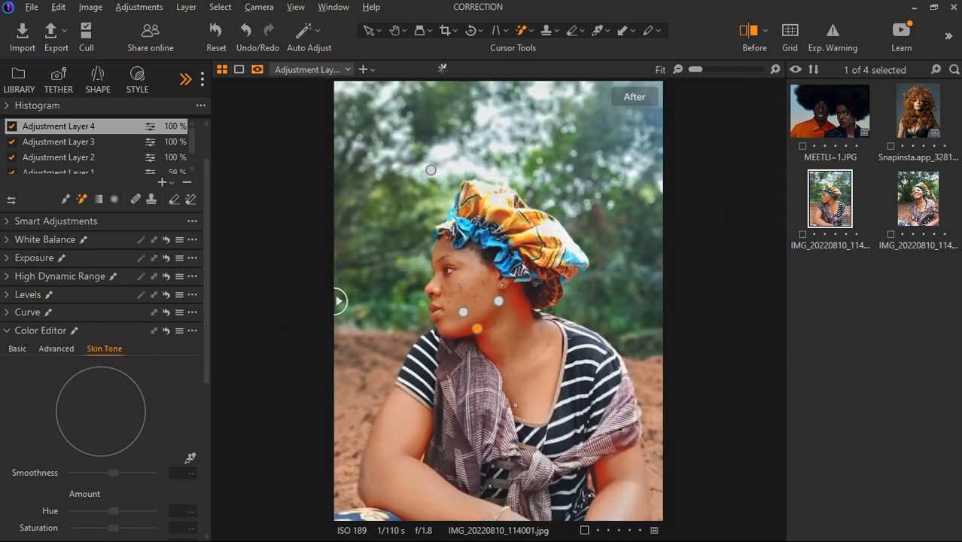
pyautogui.scroll(1, 499, 418)
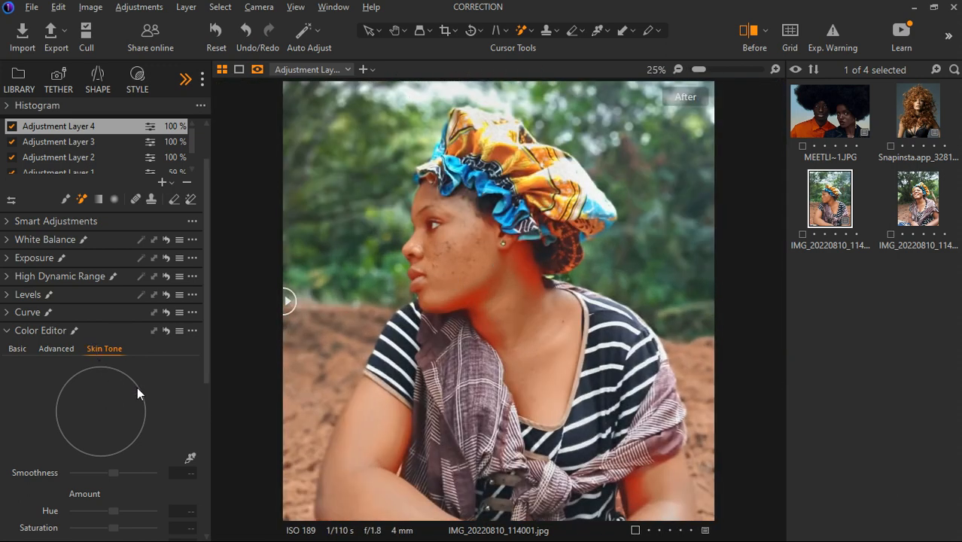
pyautogui.scroll(-3, 168, 401)
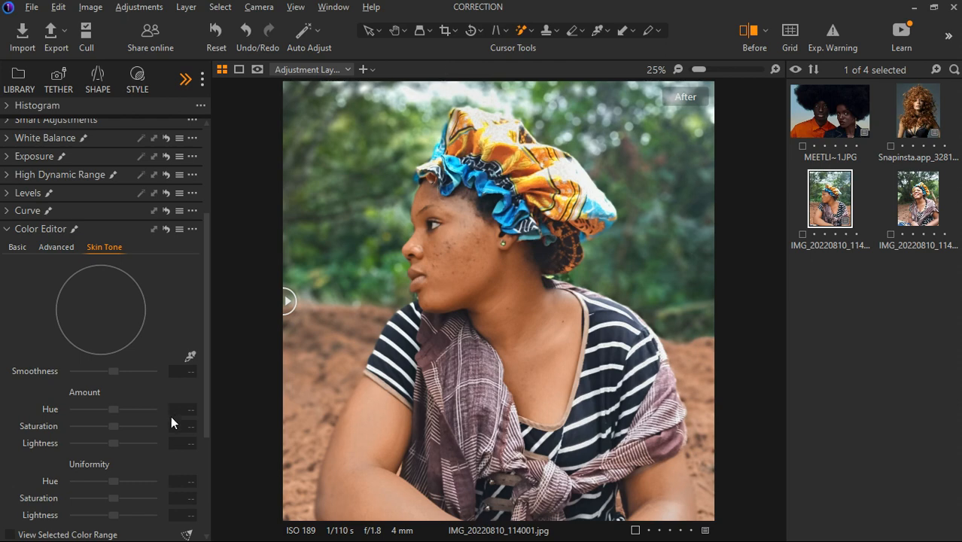
pyautogui.click(189, 356)
pyautogui.click(458, 299)
# Set the skin tone Uniformity to Hue 100 and Lightness 100 on the neck layer.
pyautogui.scroll(-3, 162, 377)
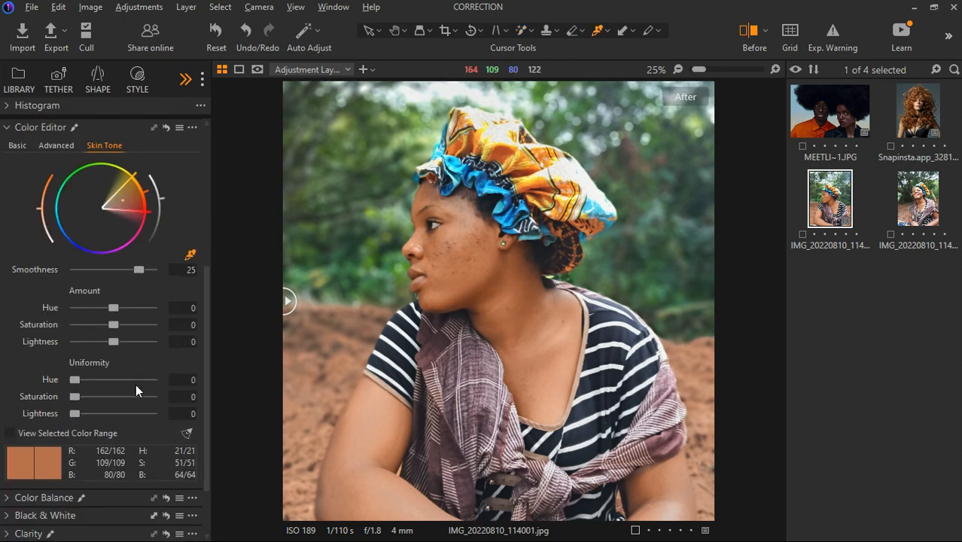
pyautogui.moveTo(75, 380); pyautogui.dragTo(169, 382)
pyautogui.moveTo(74, 413); pyautogui.dragTo(133, 413)
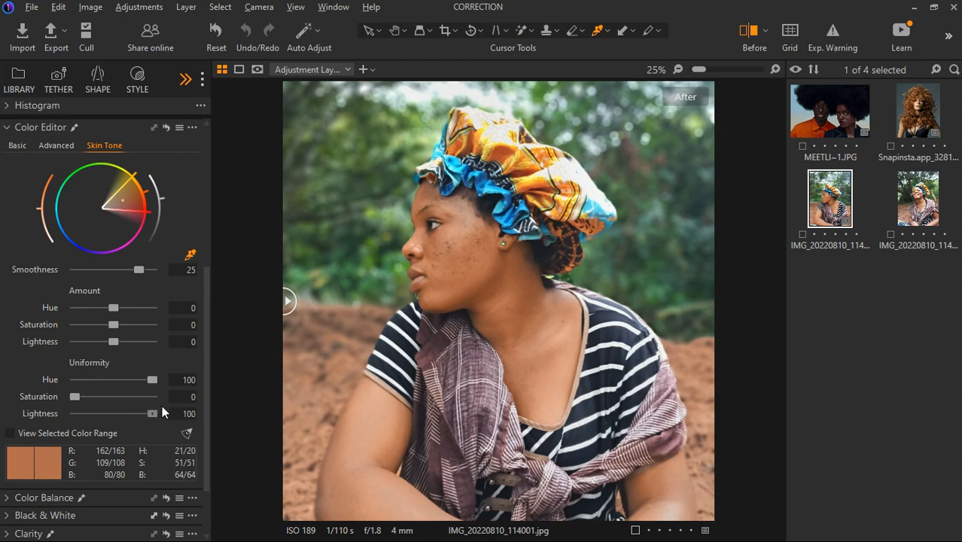
pyautogui.moveTo(163, 407); pyautogui.dragTo(163, 407)
# Compare the portrait with the neck layer off and on, both as a whole and close up.
pyautogui.scroll(5, 180, 240)
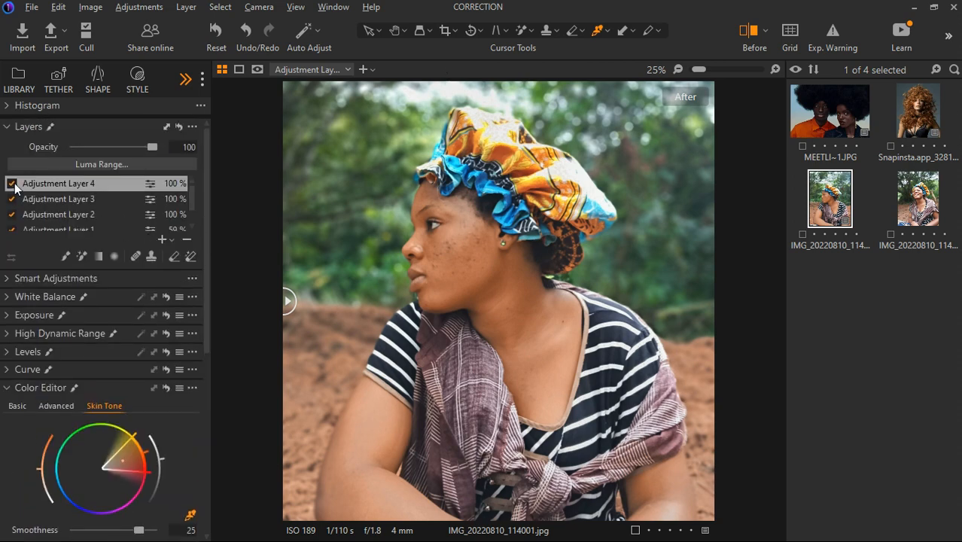
pyautogui.click(12, 184)
pyautogui.click(12, 184)
pyautogui.scroll(1, 472, 290)
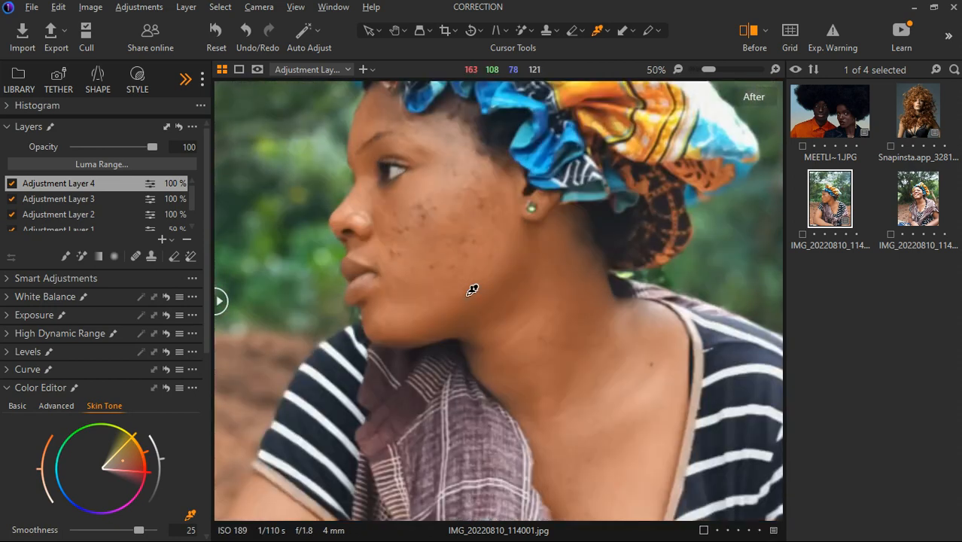
pyautogui.click(12, 184)
pyautogui.click(12, 184)
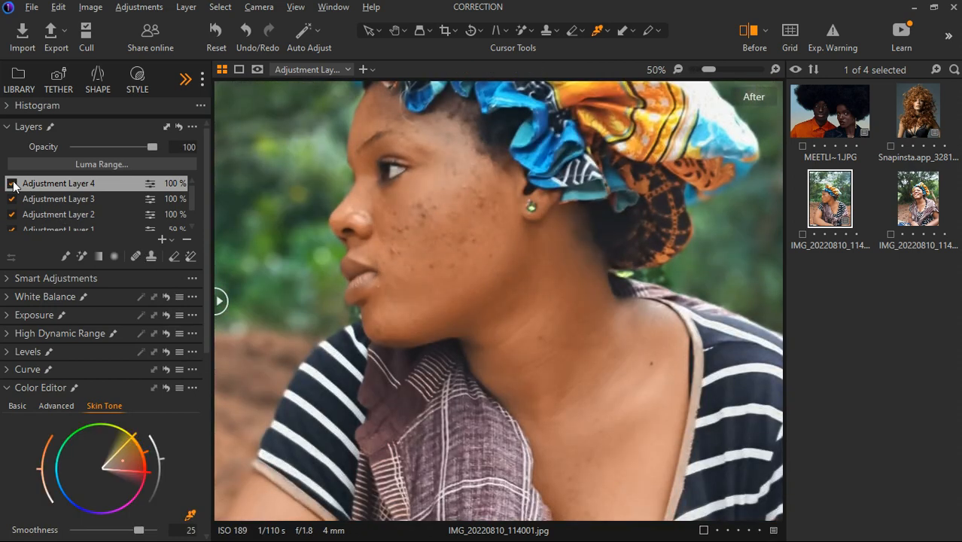
# Reduce the skin tone Uniformity Lightness on the neck layer.
pyautogui.scroll(-1, 142, 325)
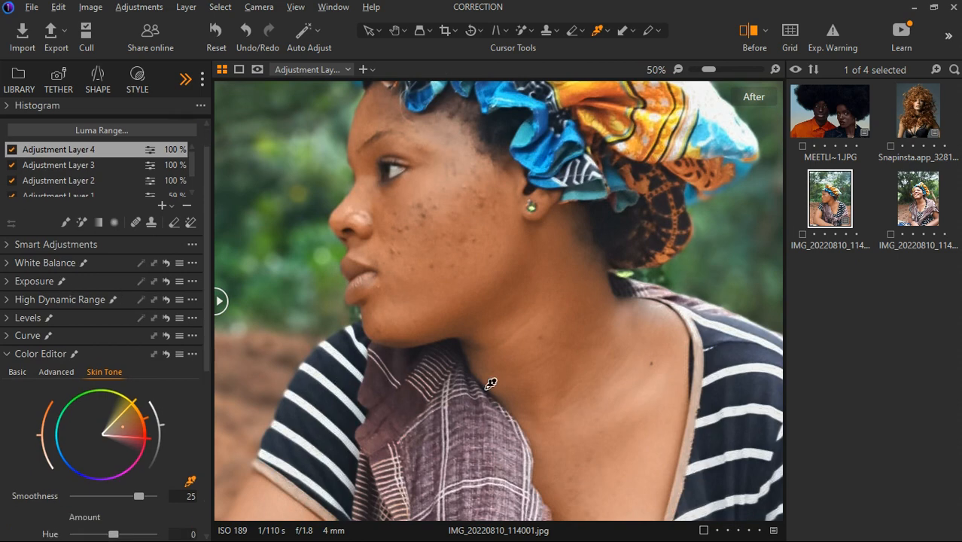
pyautogui.scroll(-3, 95, 345)
pyautogui.scroll(-3, 89, 375)
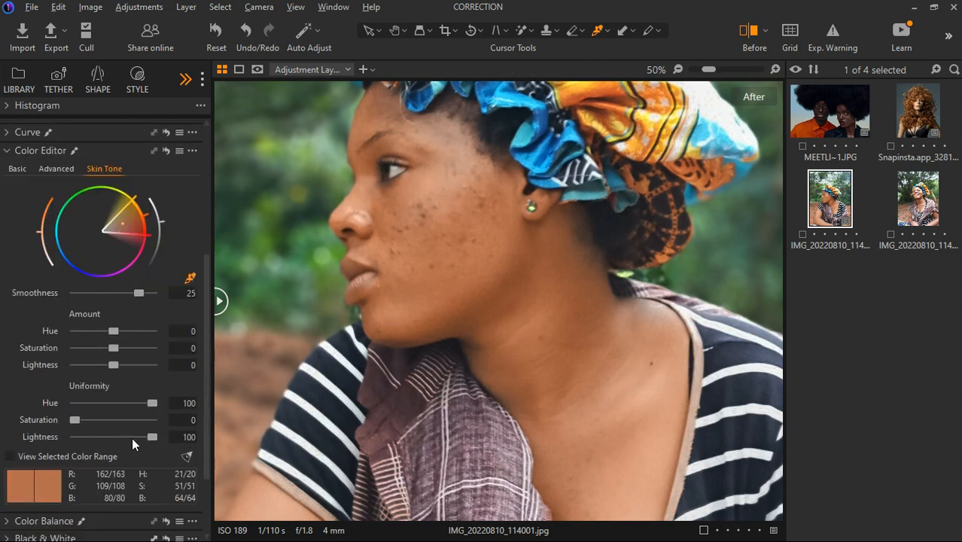
pyautogui.moveTo(148, 435); pyautogui.dragTo(107, 435)
pyautogui.scroll(5, 101, 382)
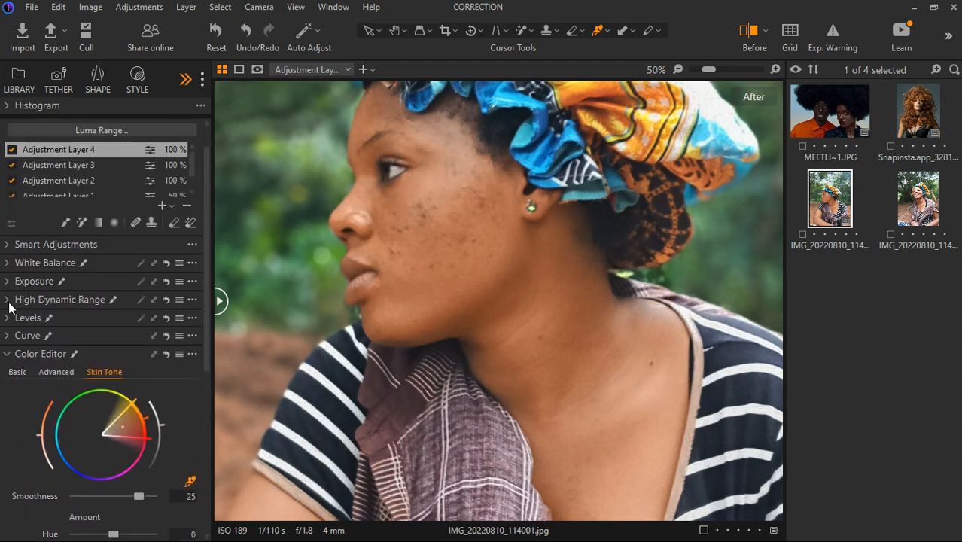
# Set the neck layer's High Dynamic Range Shadow to 18 and Black to 33, and raise its Brightness slightly.
pyautogui.click(8, 300)
pyautogui.moveTo(114, 338); pyautogui.dragTo(140, 375)
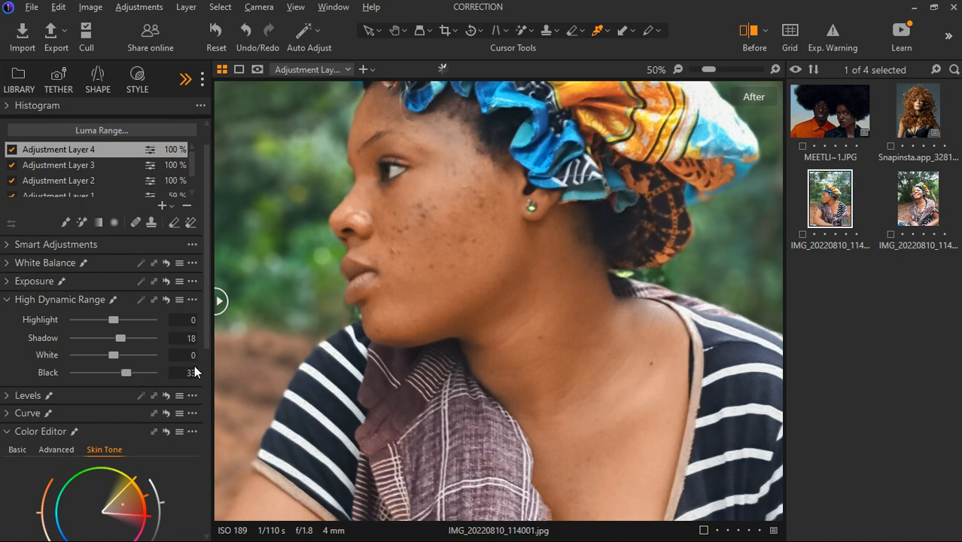
pyautogui.click(9, 281)
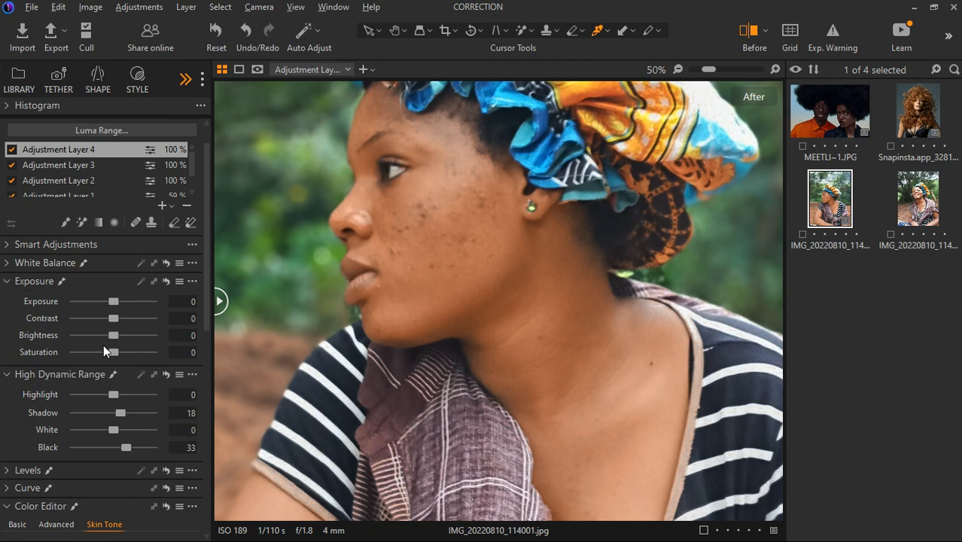
pyautogui.moveTo(113, 336)
pyautogui.mouseDown()
pyautogui.moveTo(131, 336)
pyautogui.moveTo(91, 337)
pyautogui.moveTo(118, 347)
pyautogui.mouseUp()
pyautogui.scroll(-4, 457, 387)
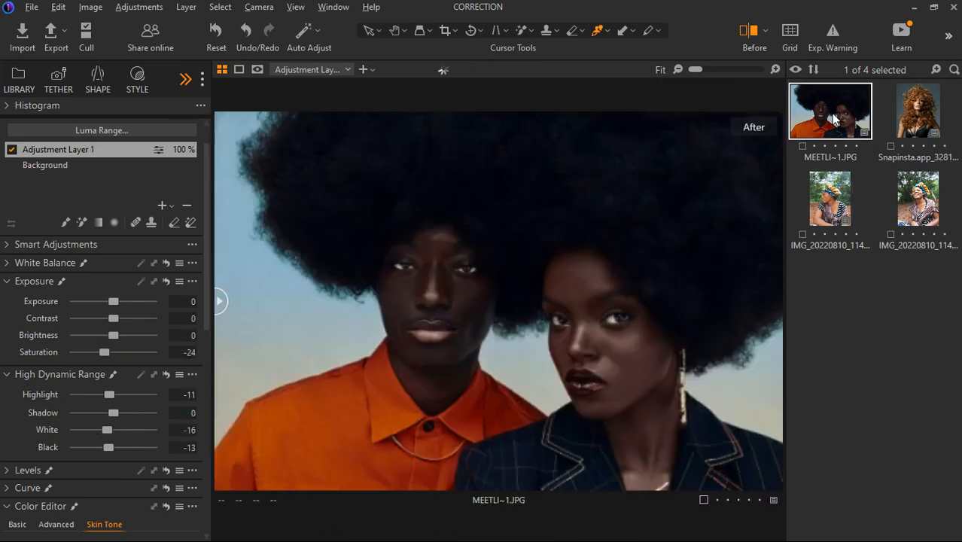
# Open the portrait of the two people and compare it before and after the correction with the split view.
pyautogui.click(833, 118)
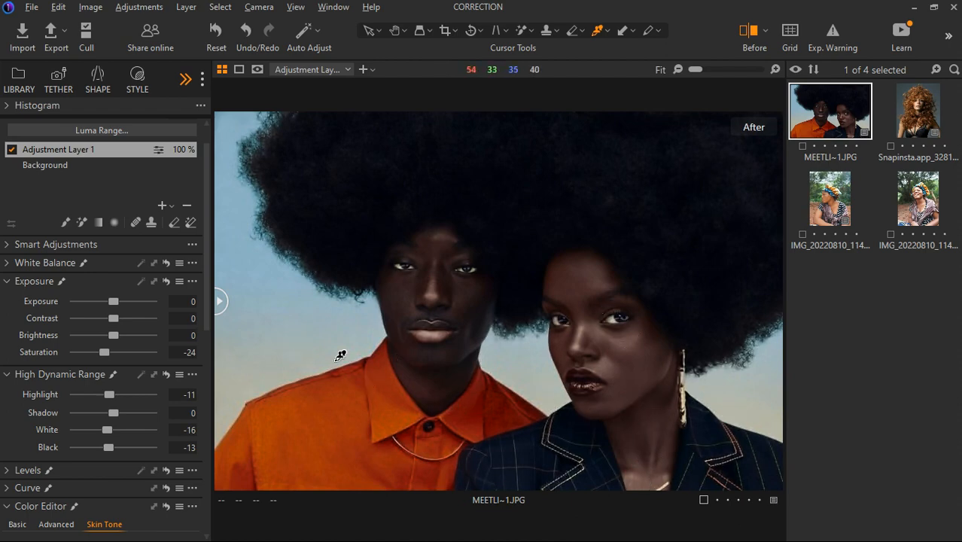
pyautogui.moveTo(218, 301); pyautogui.dragTo(585, 346)
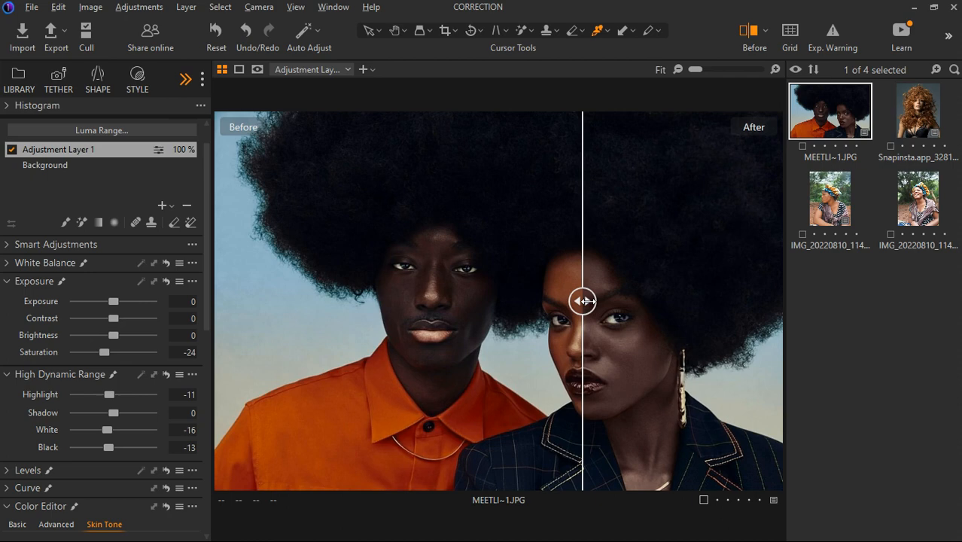
pyautogui.moveTo(585, 300); pyautogui.dragTo(268, 301)
pyautogui.moveTo(584, 334); pyautogui.dragTo(214, 344)
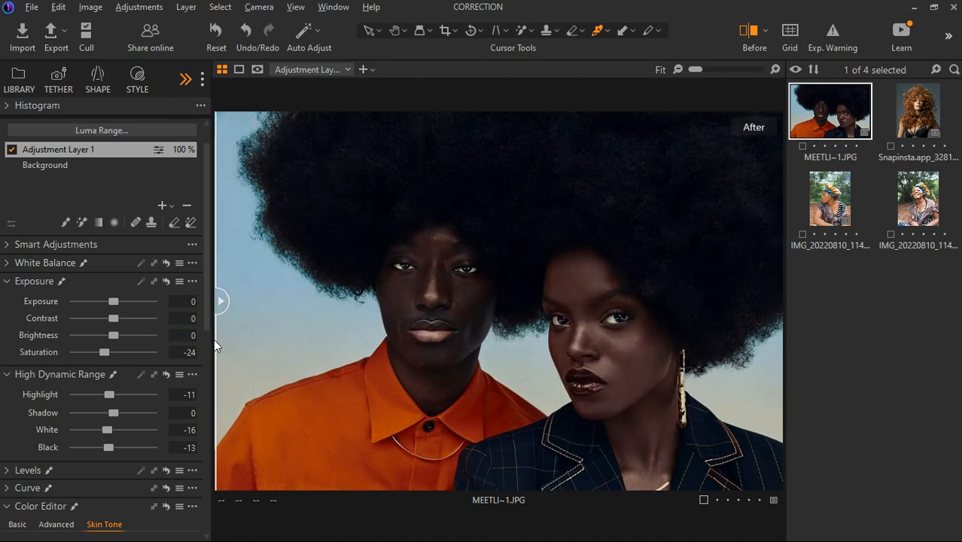